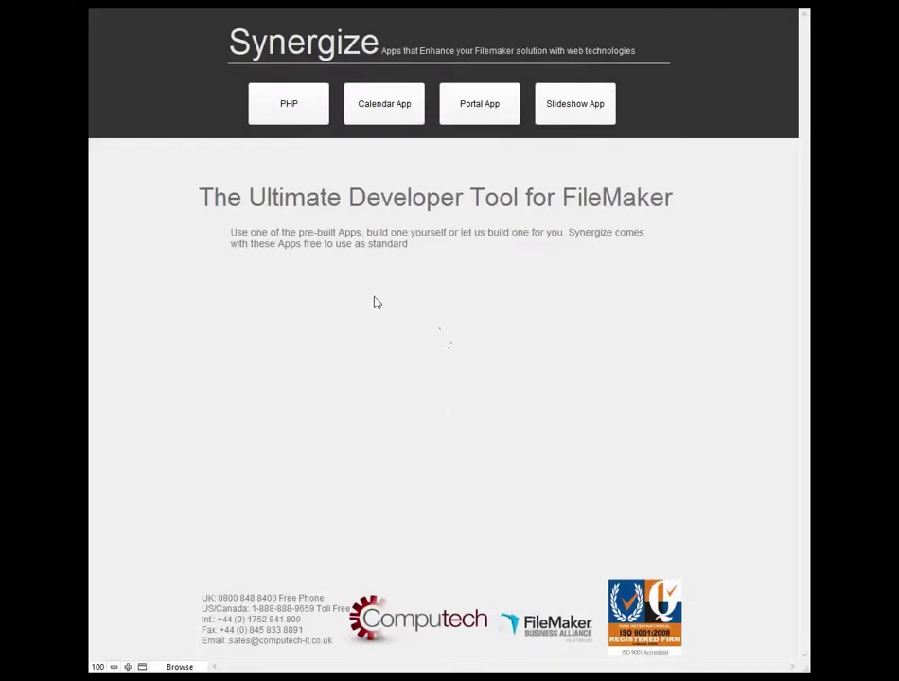
Run the PHP demo, view its PHP Version 5.5.11 info, and return to the Synergize home screen
left_click(289, 106)
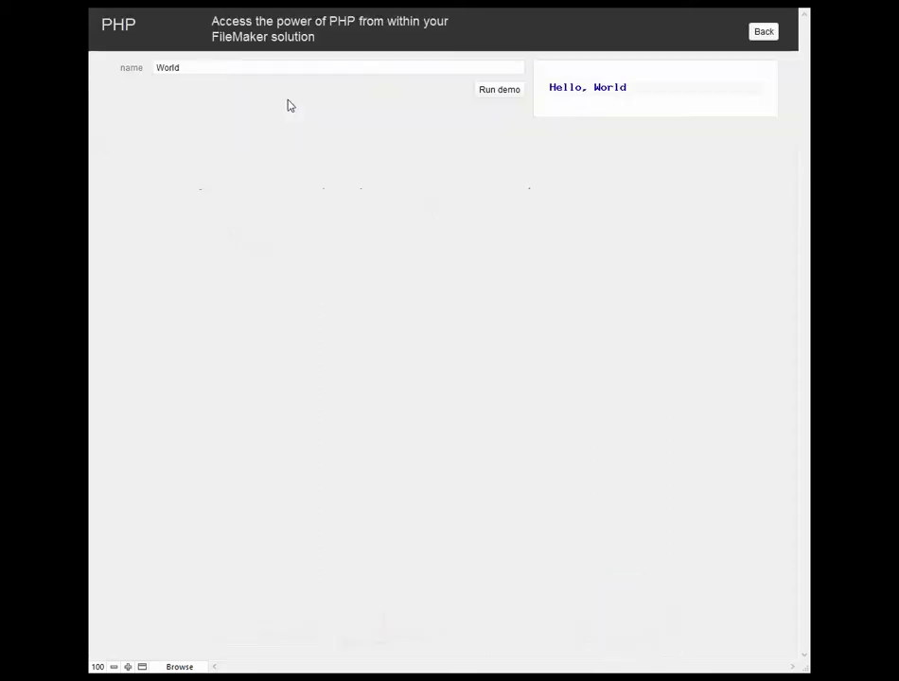
left_click(507, 91)
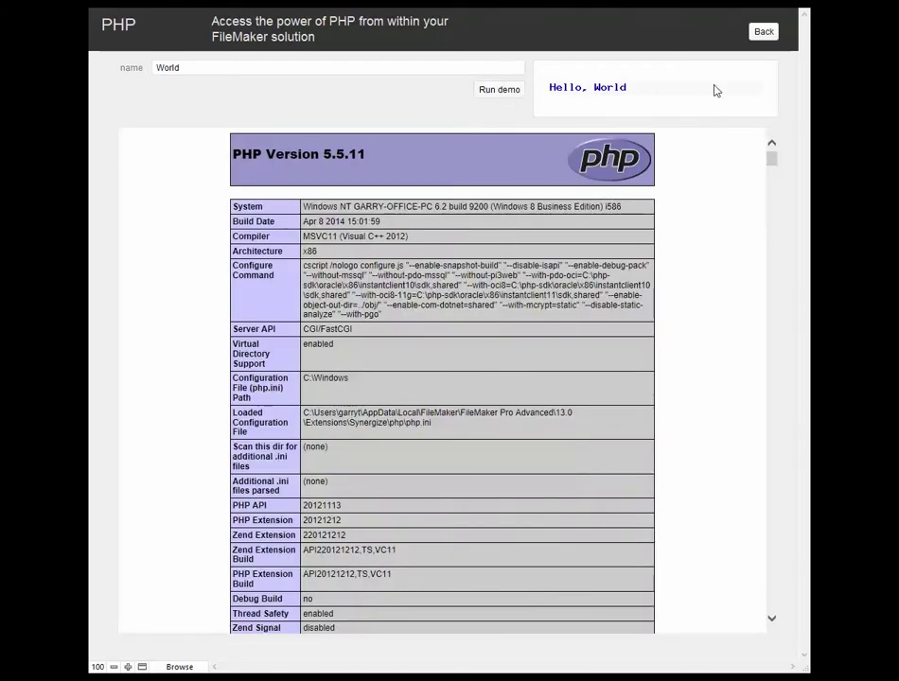
mouse_move(772, 159)
left_mouse_down()
mouse_move(768, 317)
mouse_move(763, 195)
mouse_move(771, 149)
left_mouse_up()
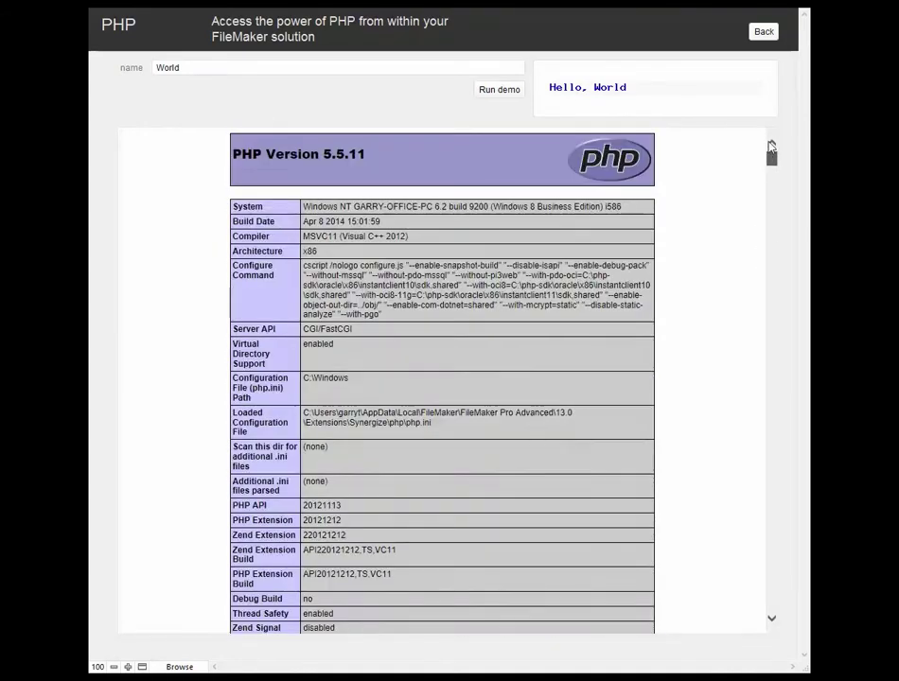
left_click(763, 33)
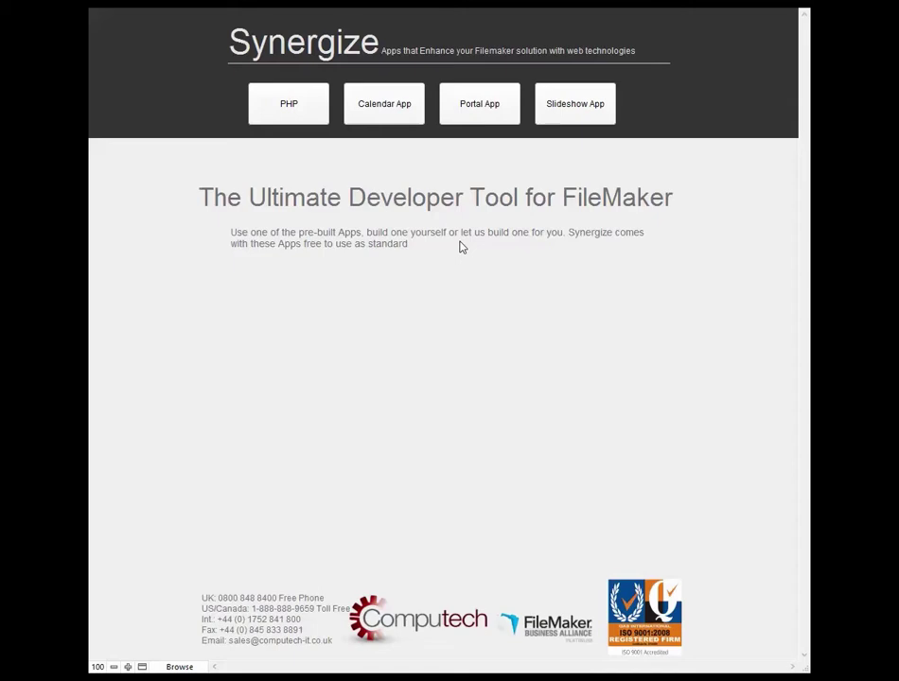
Open the Slideshow app and shorten the slide delay to 500 milliseconds
left_click(588, 113)
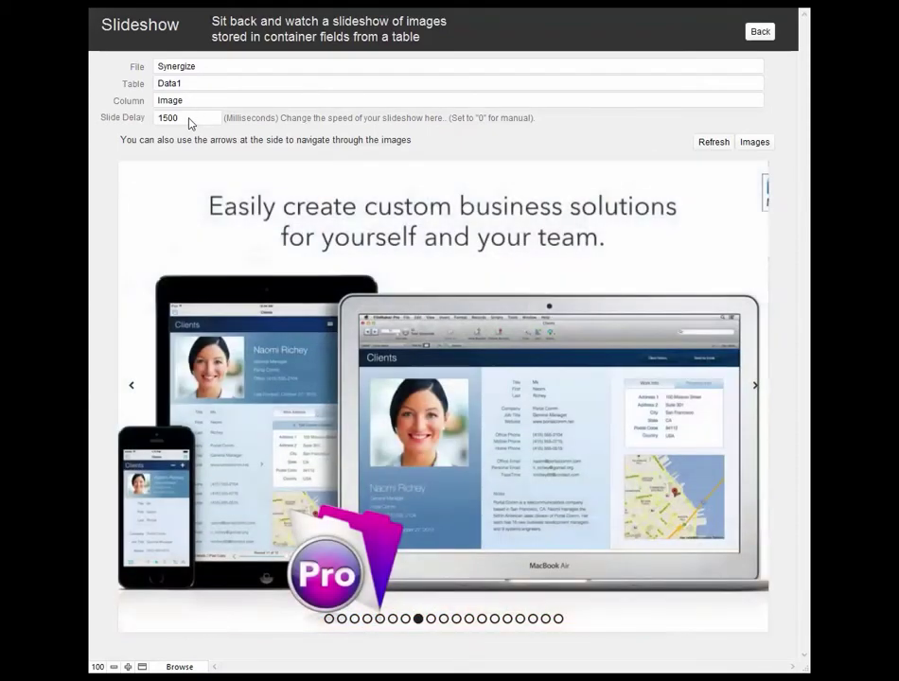
left_click(180, 119)
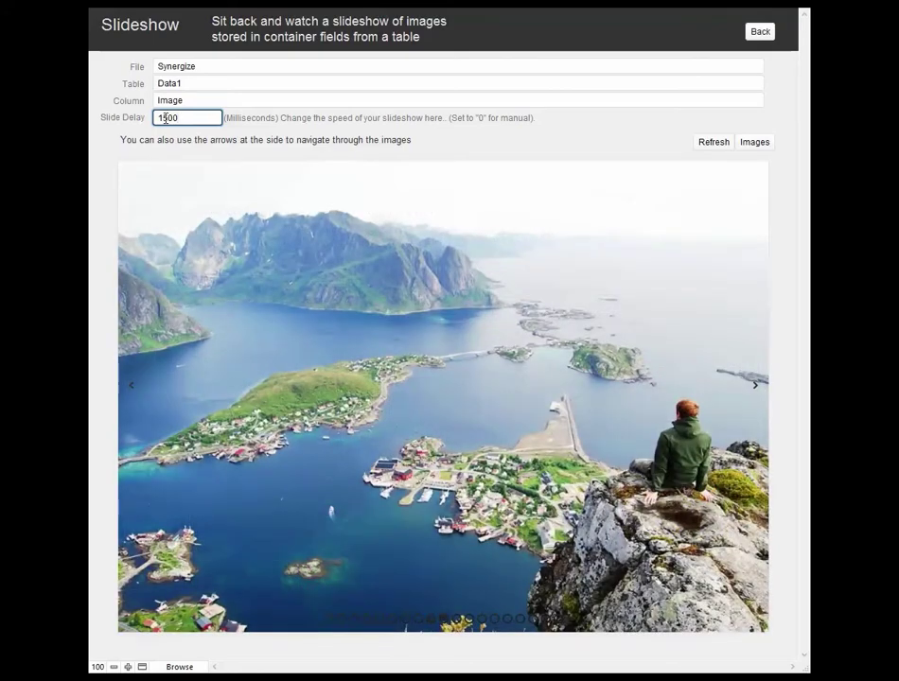
left_click(164, 117)
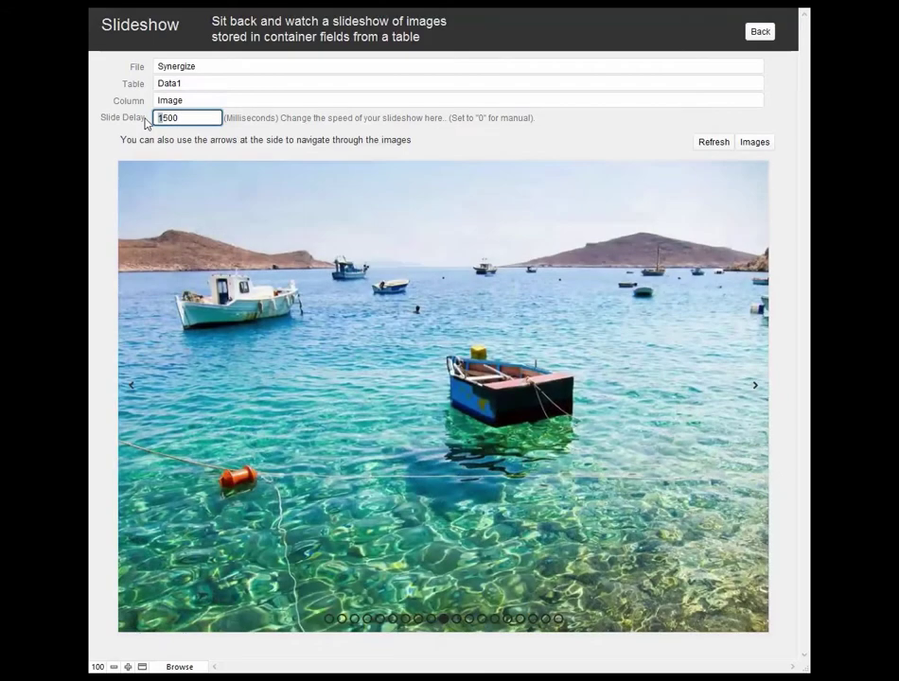
key("BackSpace")
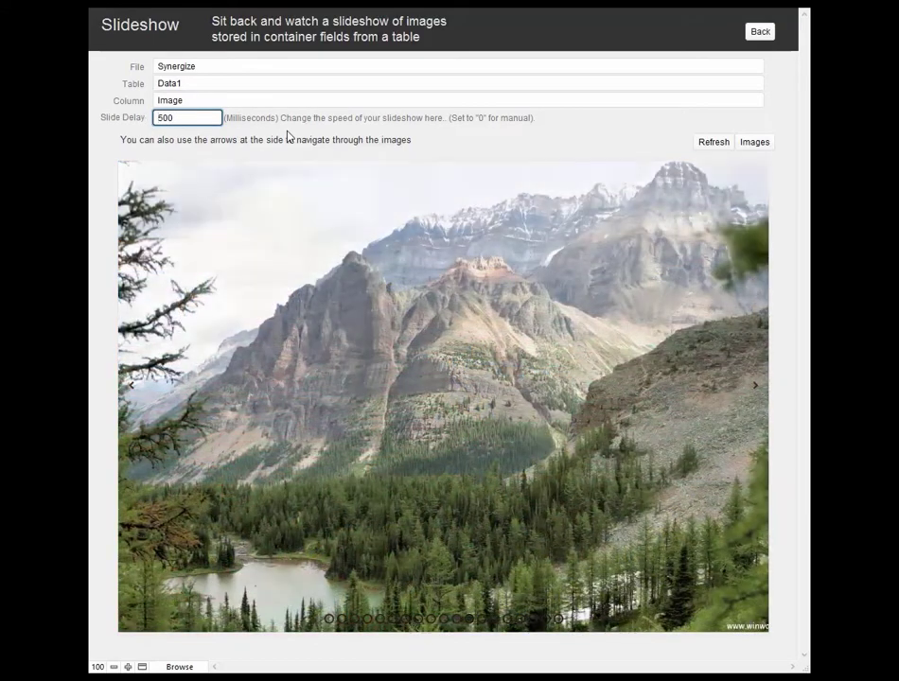
left_click(289, 137)
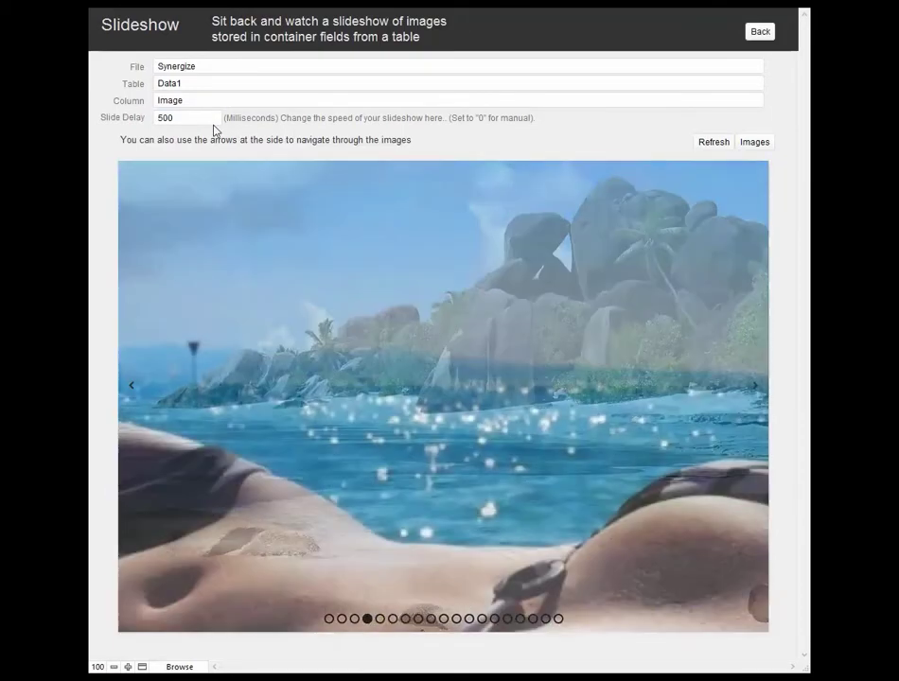
Try a 2000 ms slide delay, then settle on 1500 ms
left_click(189, 117)
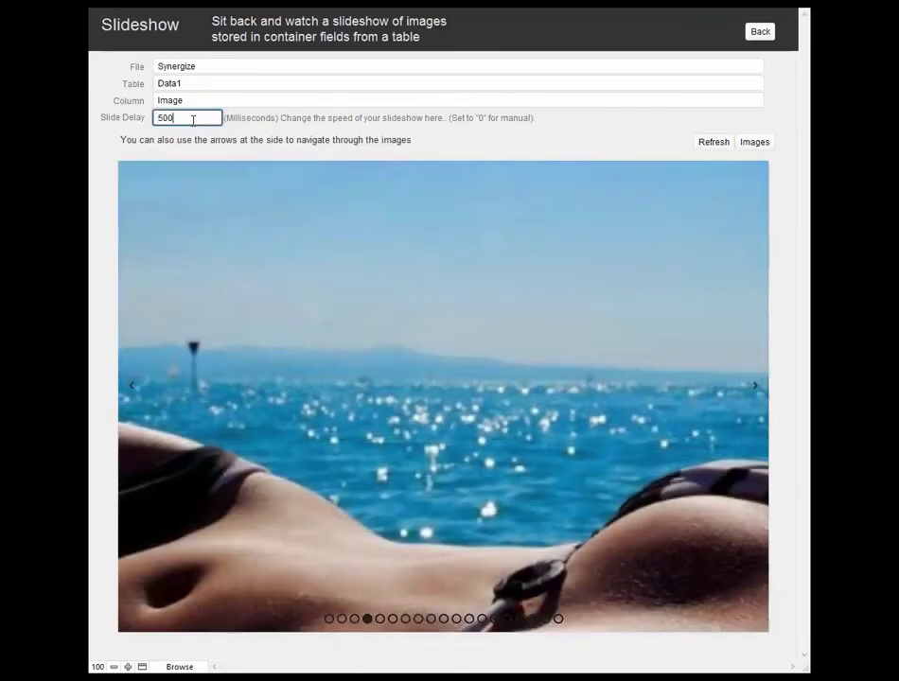
left_click_drag(175, 118, 131, 121)
type("2000")
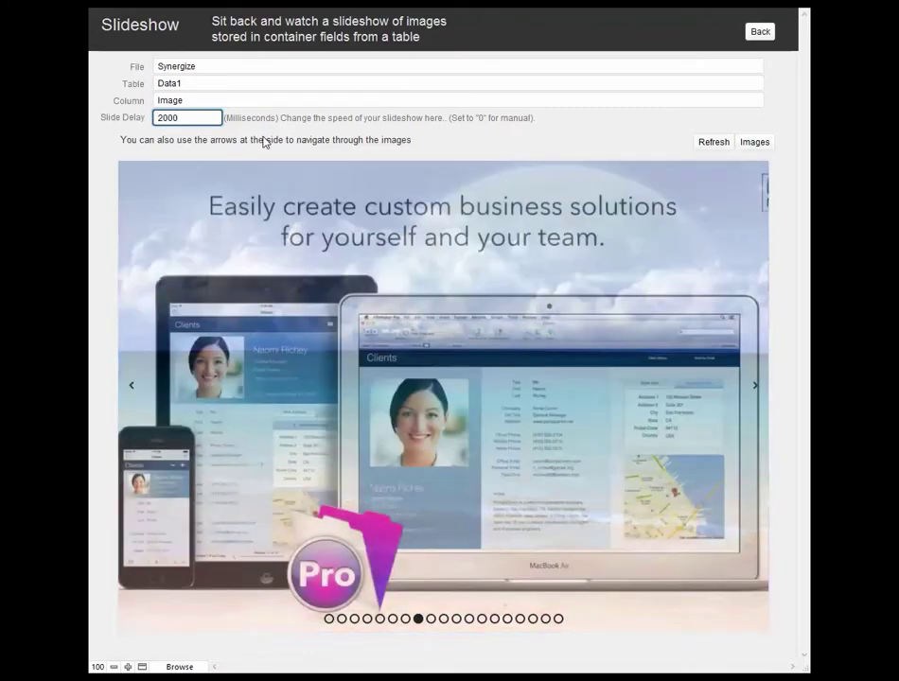
left_click(265, 142)
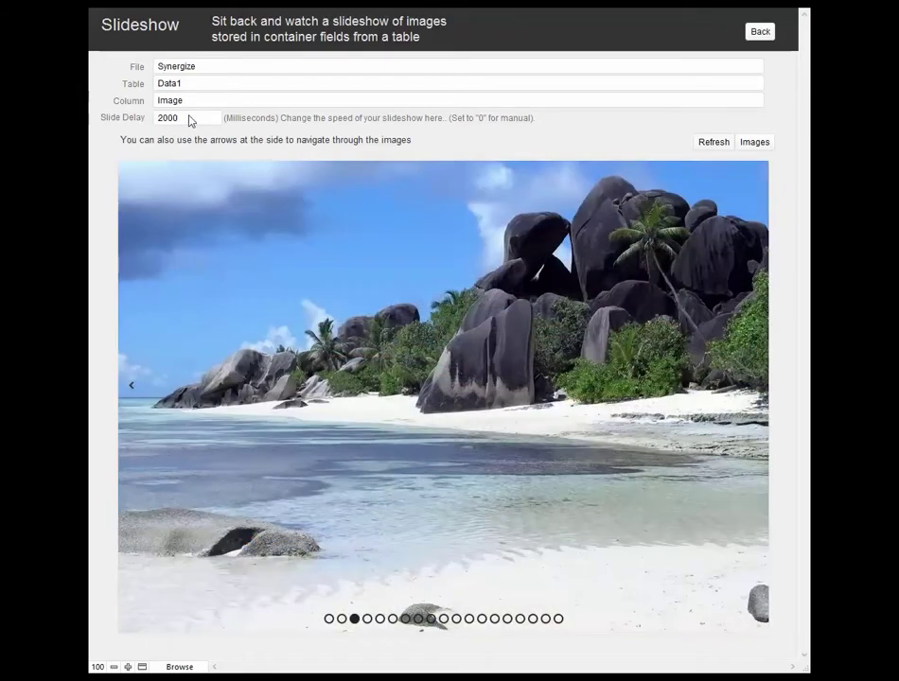
left_click_drag(189, 120, 128, 117)
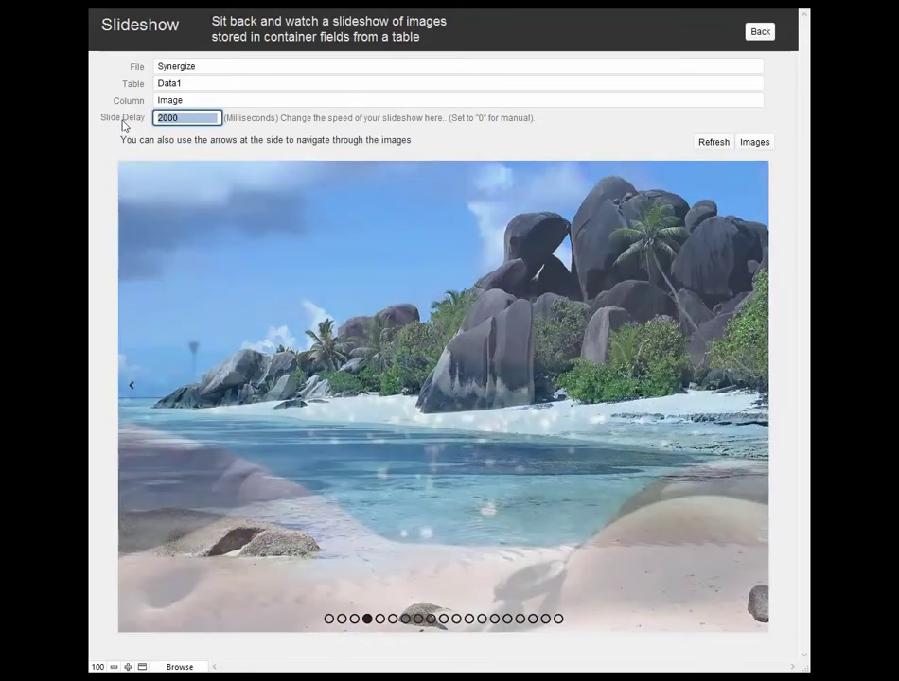
type("1500")
left_click(261, 147)
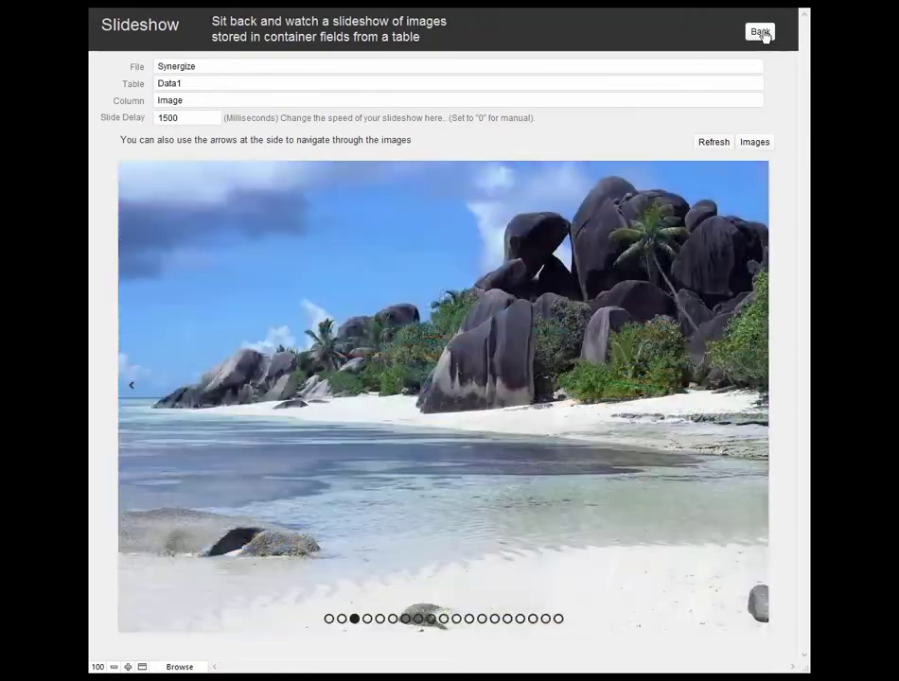
Open the Calendar app and browse back to September, then forward to November 2014
left_click(762, 33)
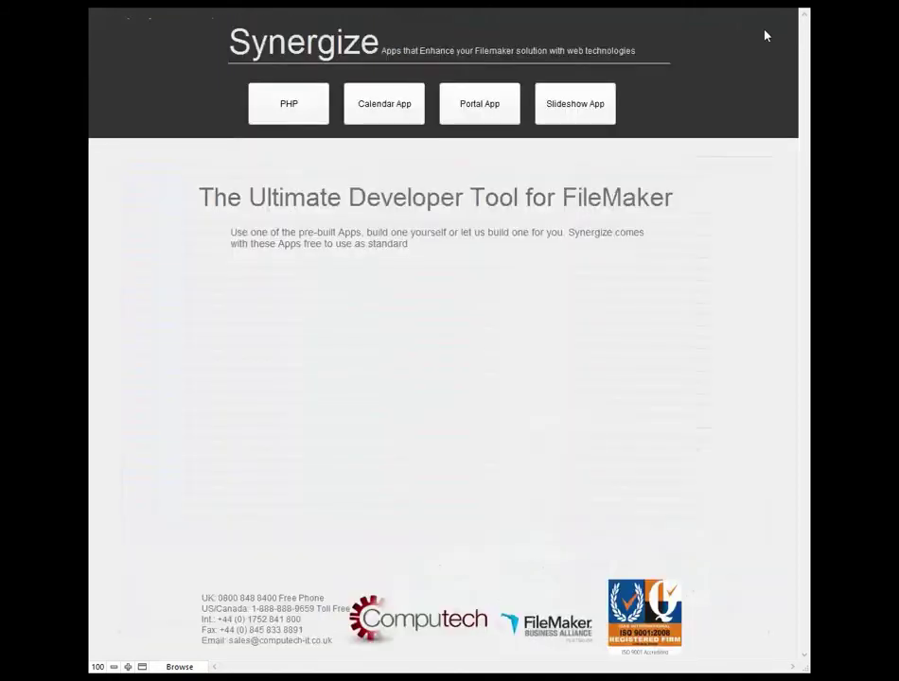
left_click(395, 114)
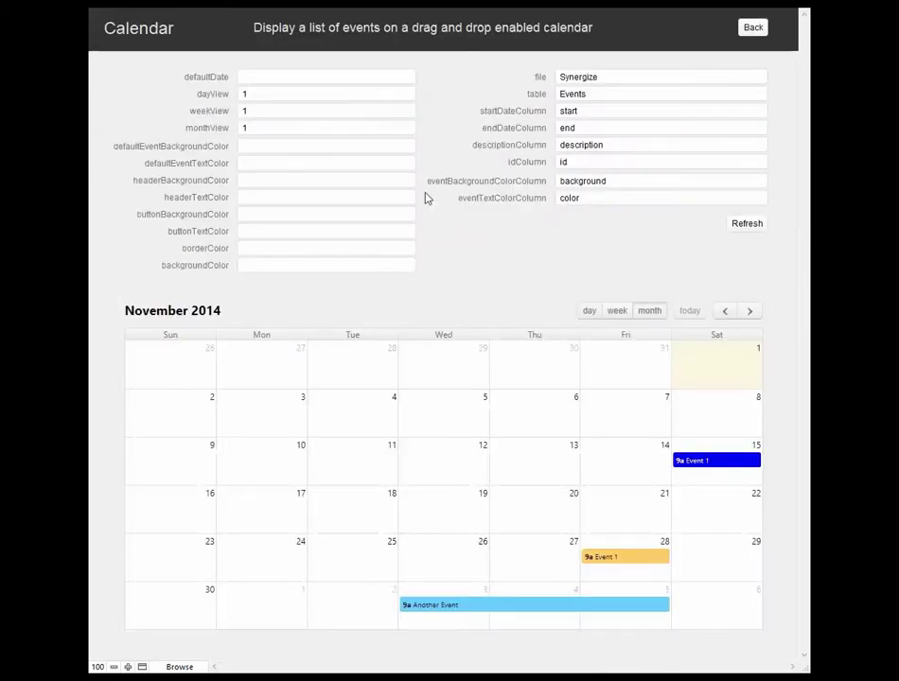
left_click(725, 313)
left_click(725, 313)
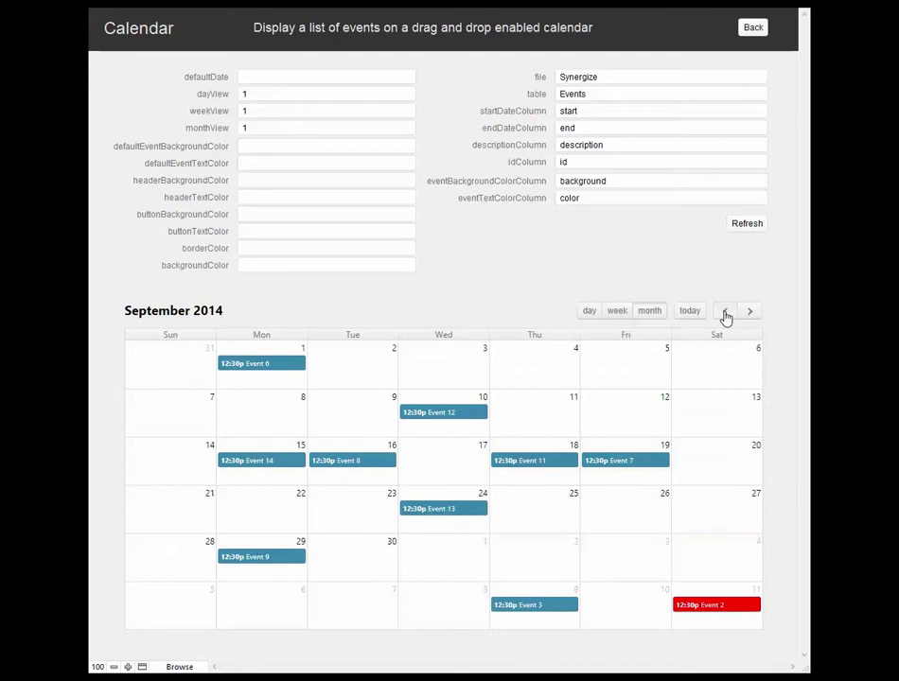
left_click(750, 312)
left_click(750, 314)
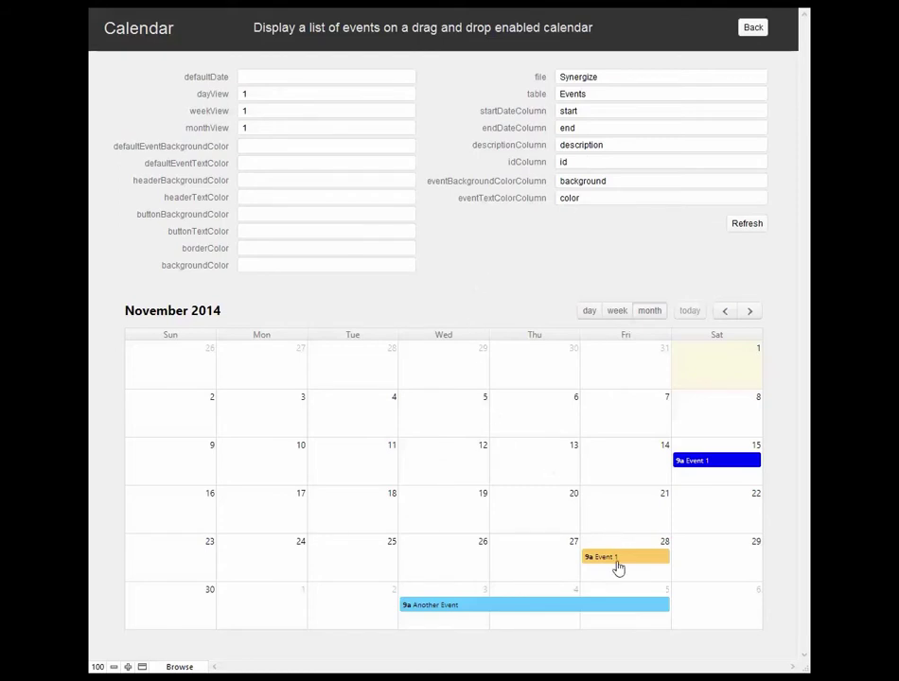
Drag Event 1 to the 12th and the 6th, and Another Event to span Nov 26–28
left_click_drag(615, 558, 446, 464)
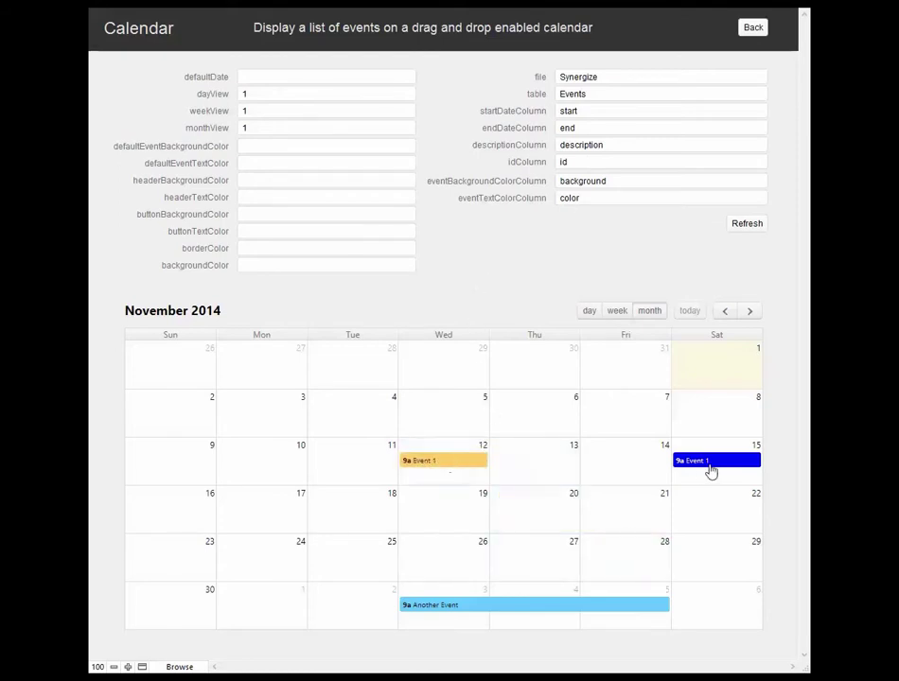
left_click_drag(718, 464, 562, 423)
left_click_drag(539, 598, 366, 552)
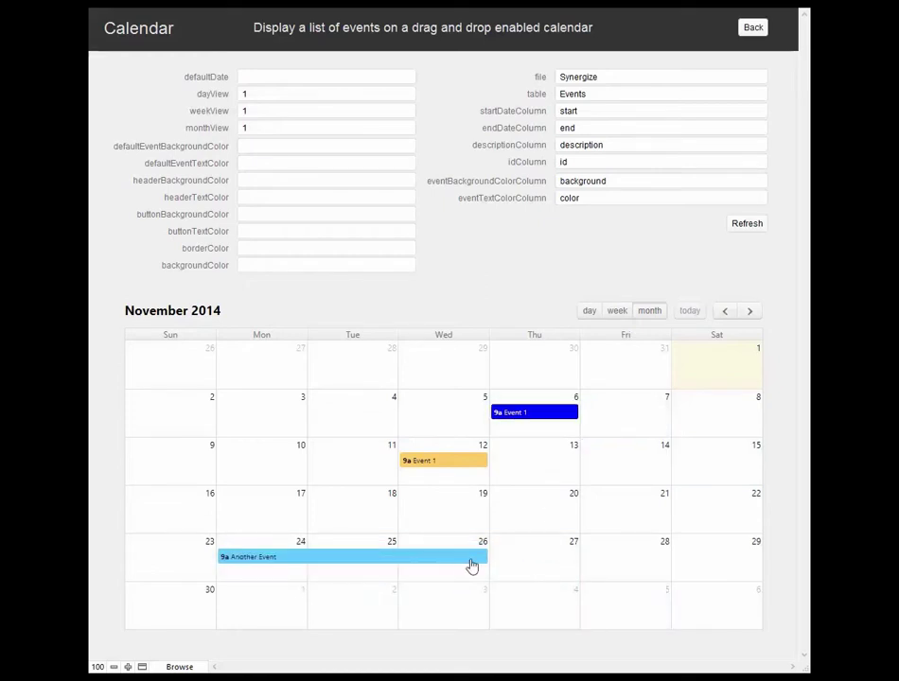
left_click_drag(463, 563, 643, 564)
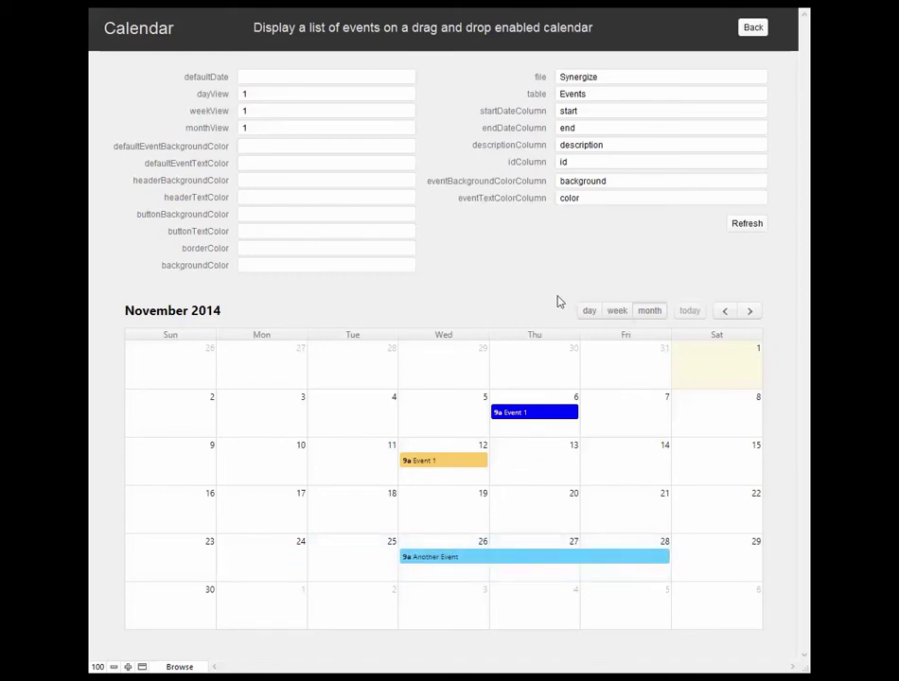
left_click(754, 29)
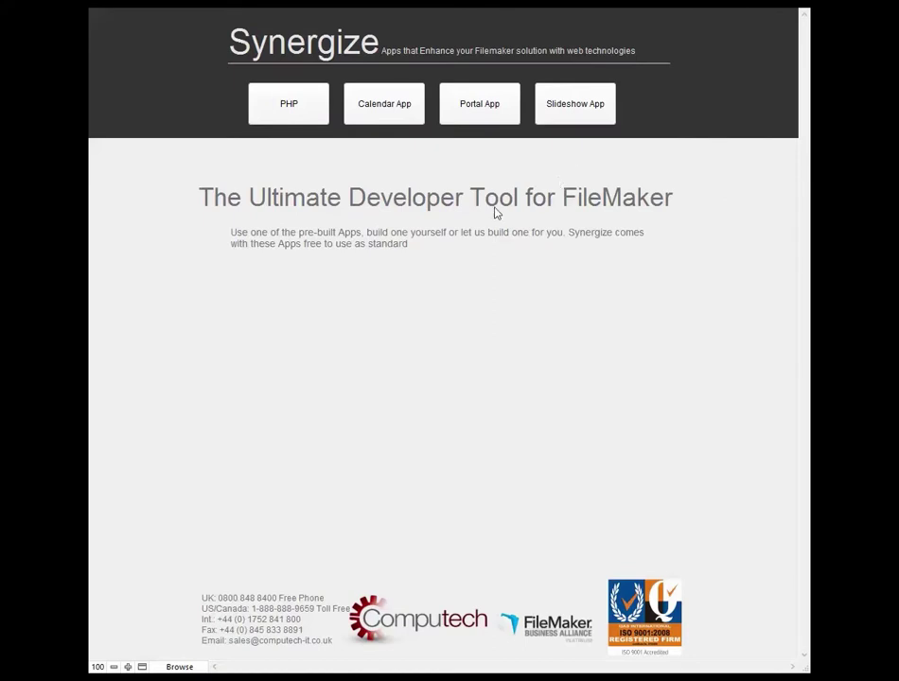
Open the Portal app to see the Datatable of 18,212 Contacts sorted by Company
left_click(480, 111)
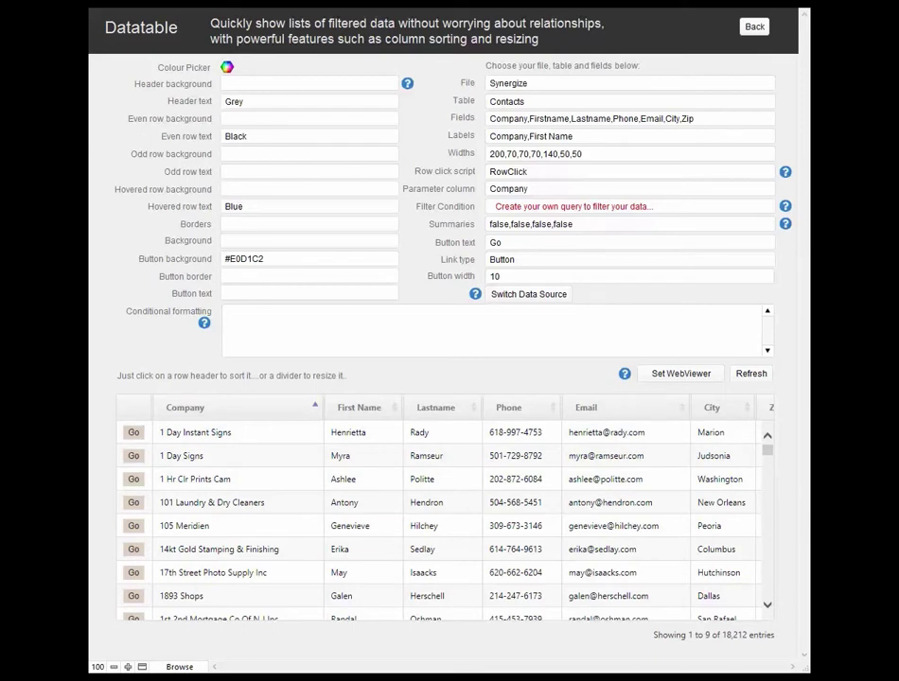
In Layout mode, review the web viewer's Synergize_App_Datatable web address calculation, then close its setup
key("ctrl+l")
double_click(413, 485)
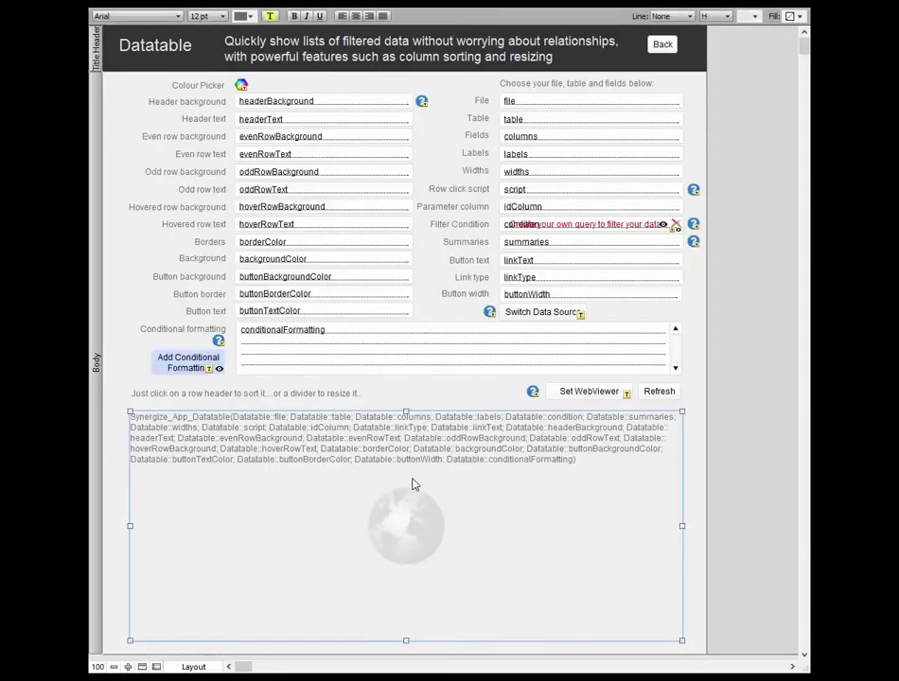
left_click_drag(721, 194, 381, 157)
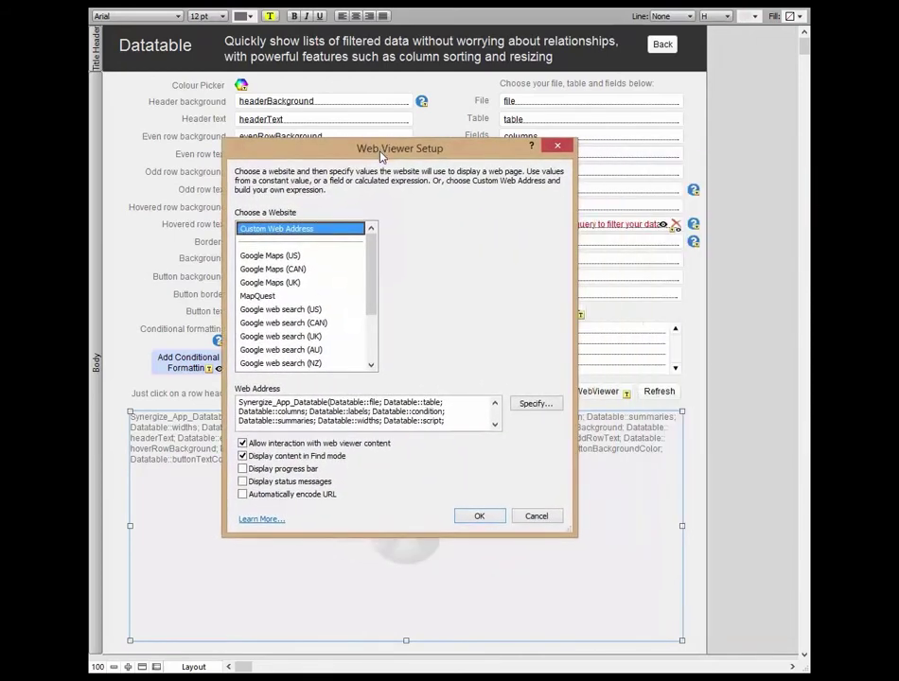
left_click(536, 404)
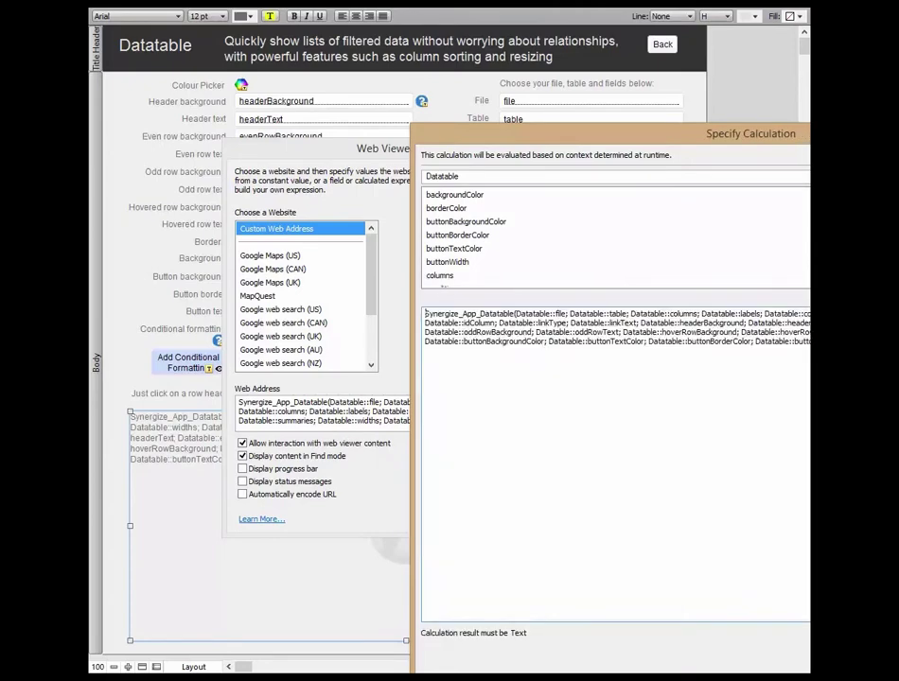
left_click_drag(579, 139, 380, 77)
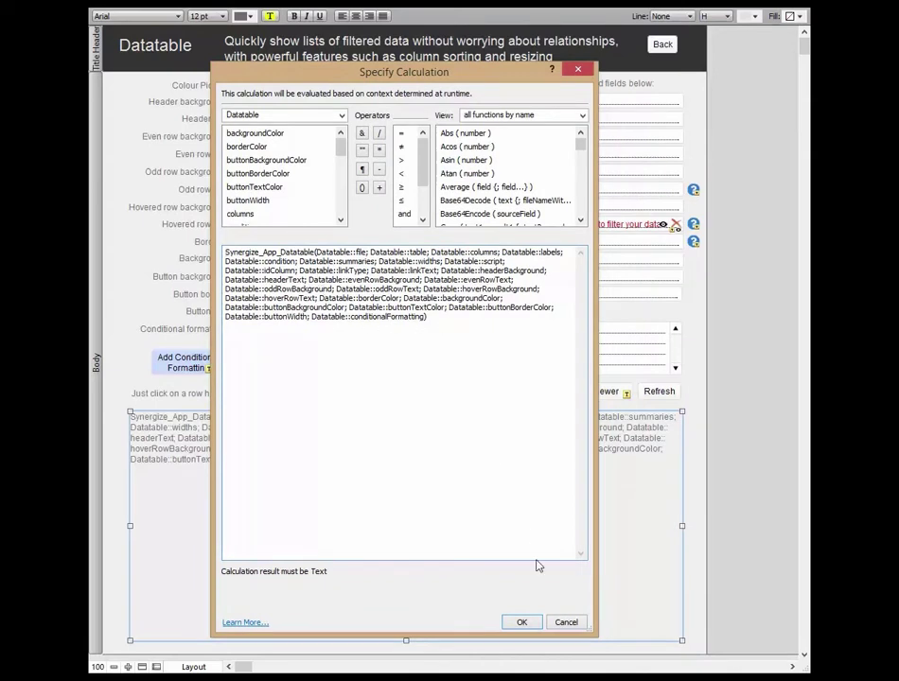
left_click(522, 623)
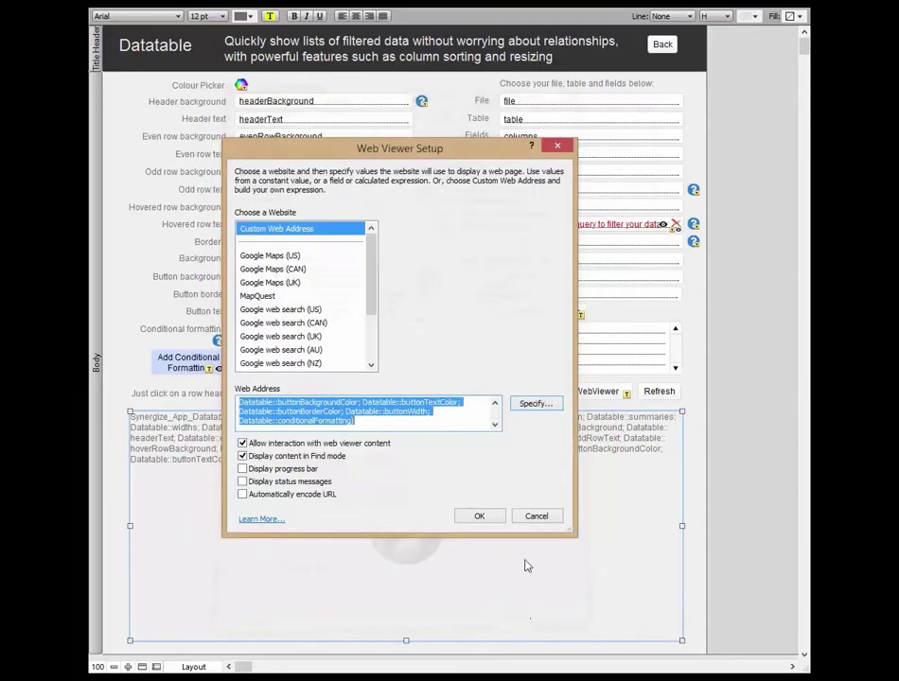
left_click(478, 516)
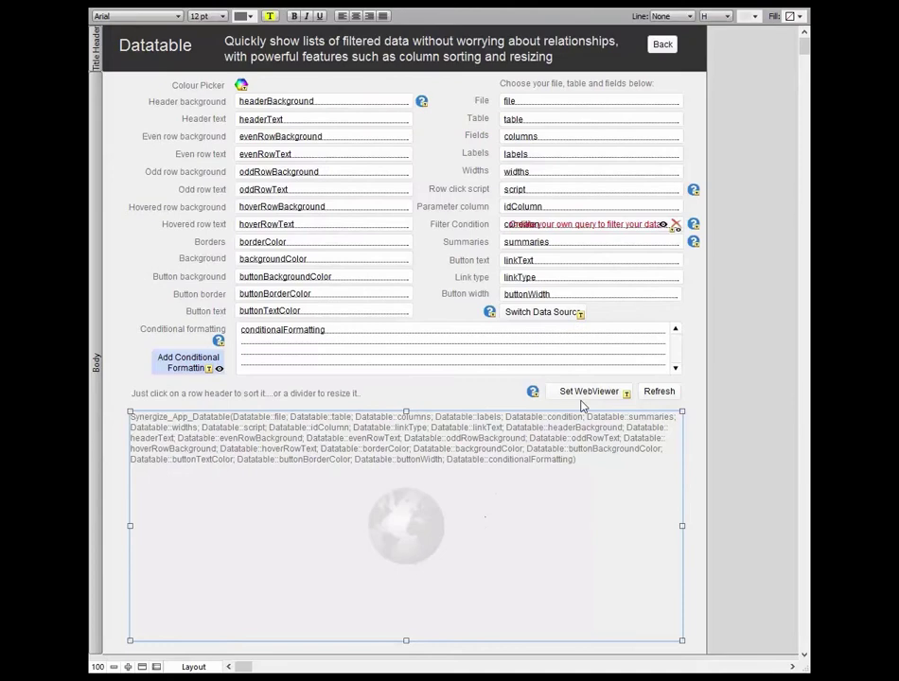
Open Manage Scripts and edit the Set Webviewer script
left_click(582, 399)
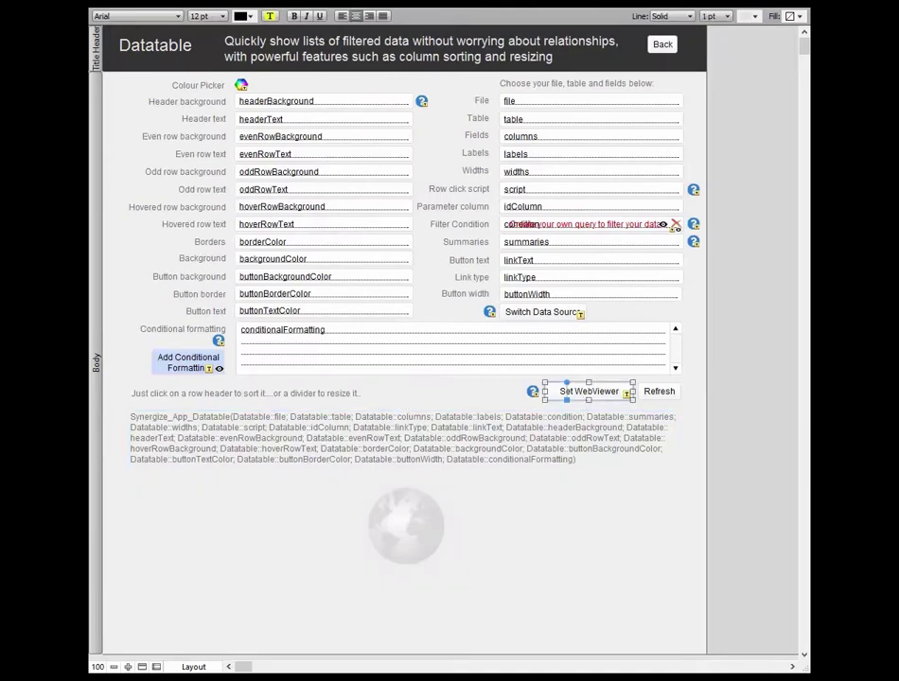
key("ctrl+shift+s")
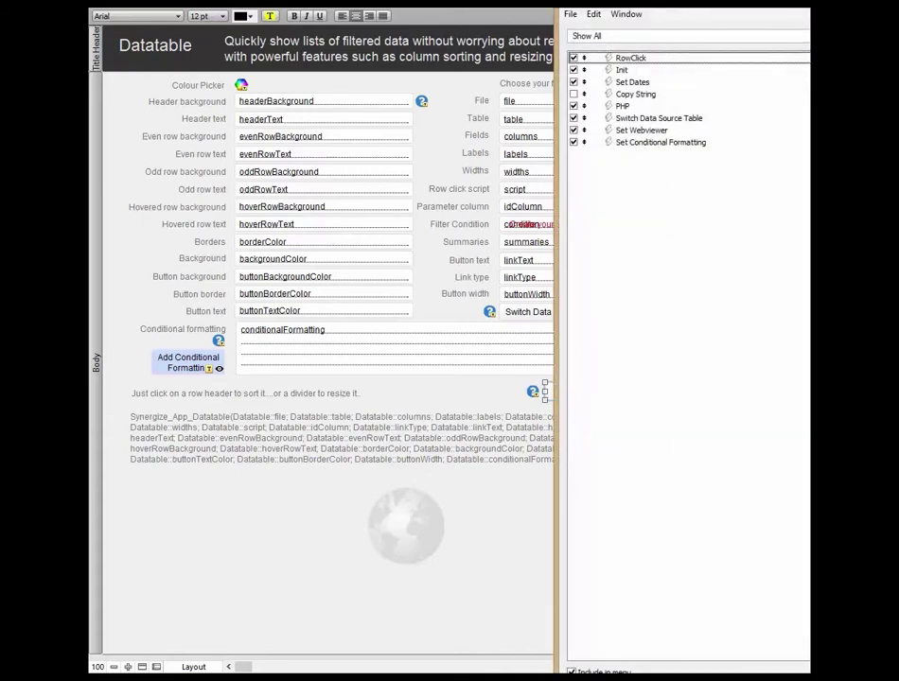
left_click_drag(784, 3, 783, 117)
left_click_drag(696, 128, 624, 74)
left_click(575, 202)
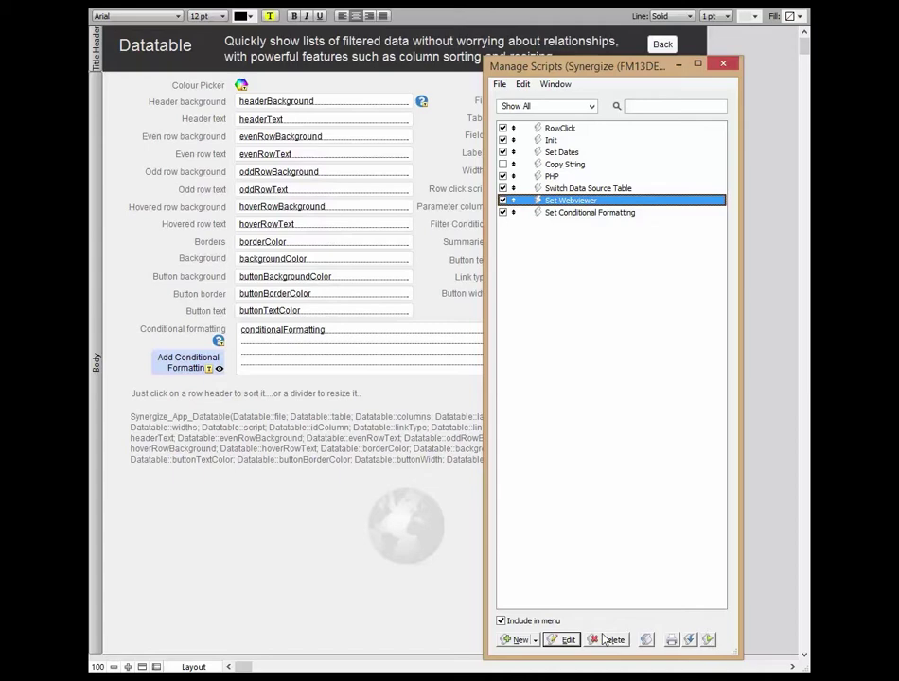
left_click(565, 640)
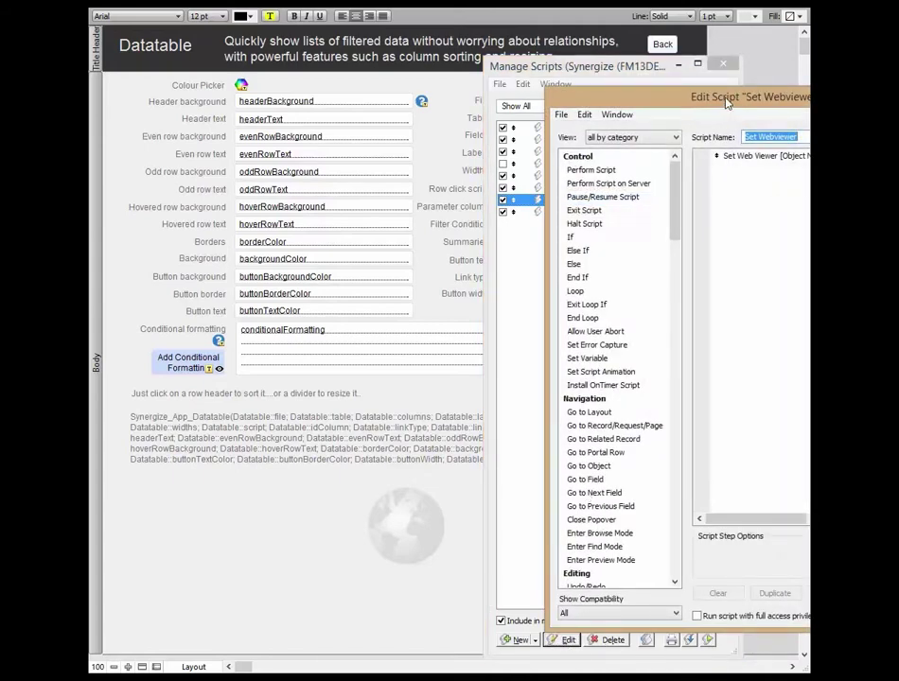
Open the Set Web Viewer step's options, keeping Go to URL as the action
left_click_drag(726, 102, 315, 80)
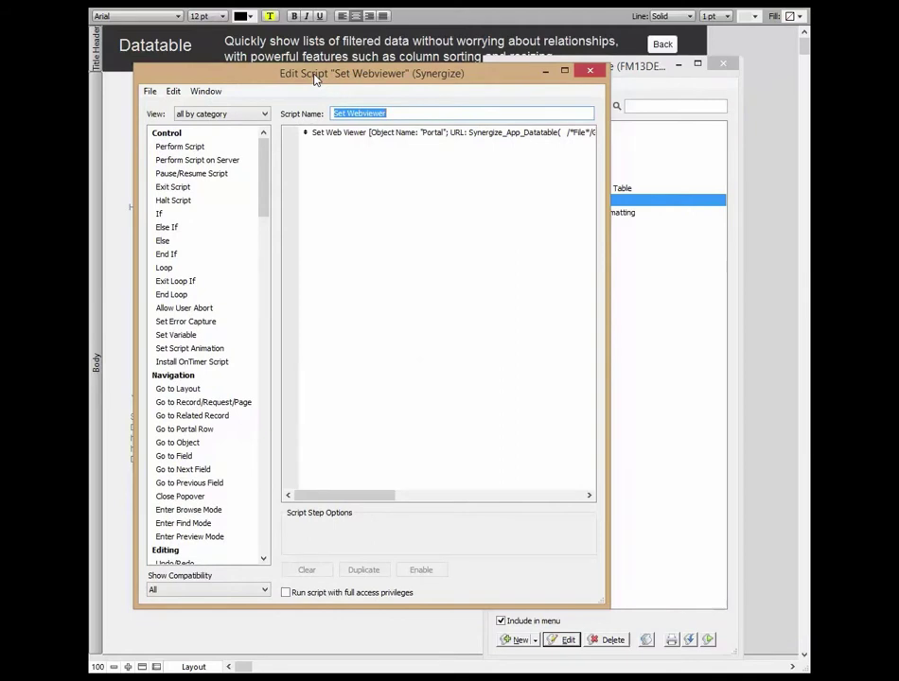
double_click(387, 137)
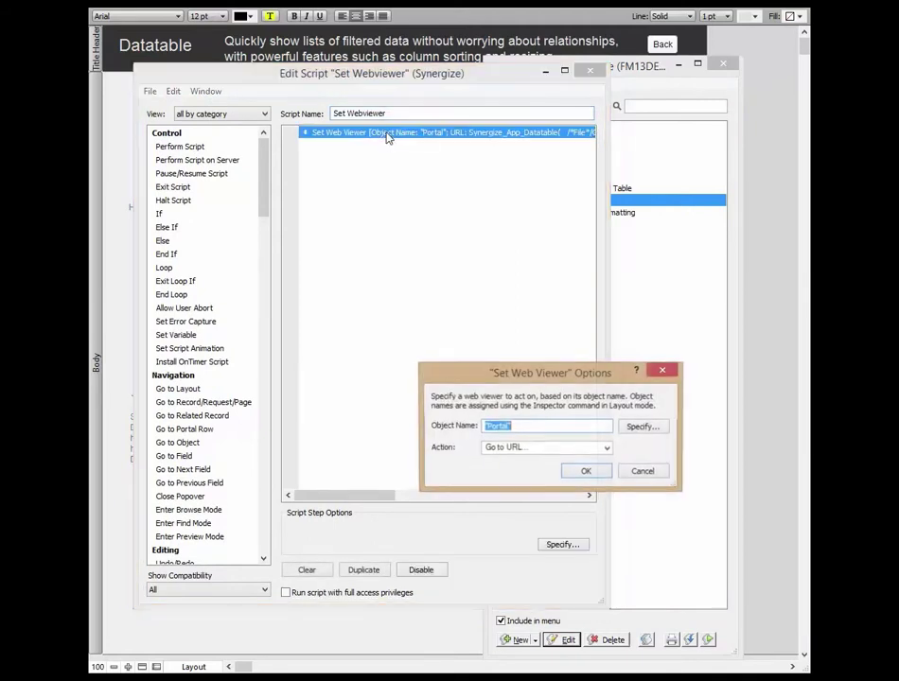
left_click(608, 450)
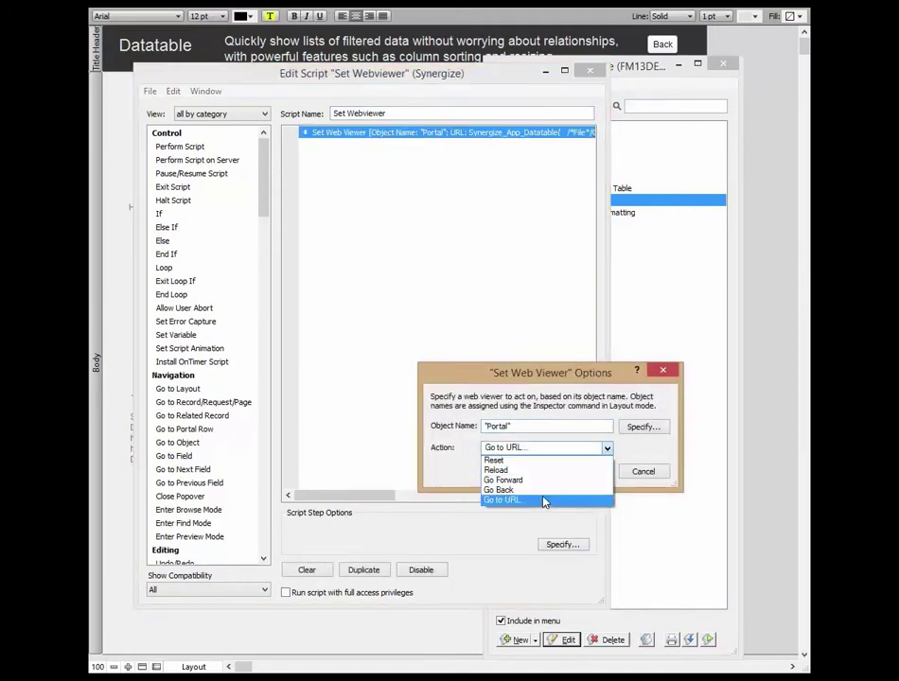
left_click(544, 502)
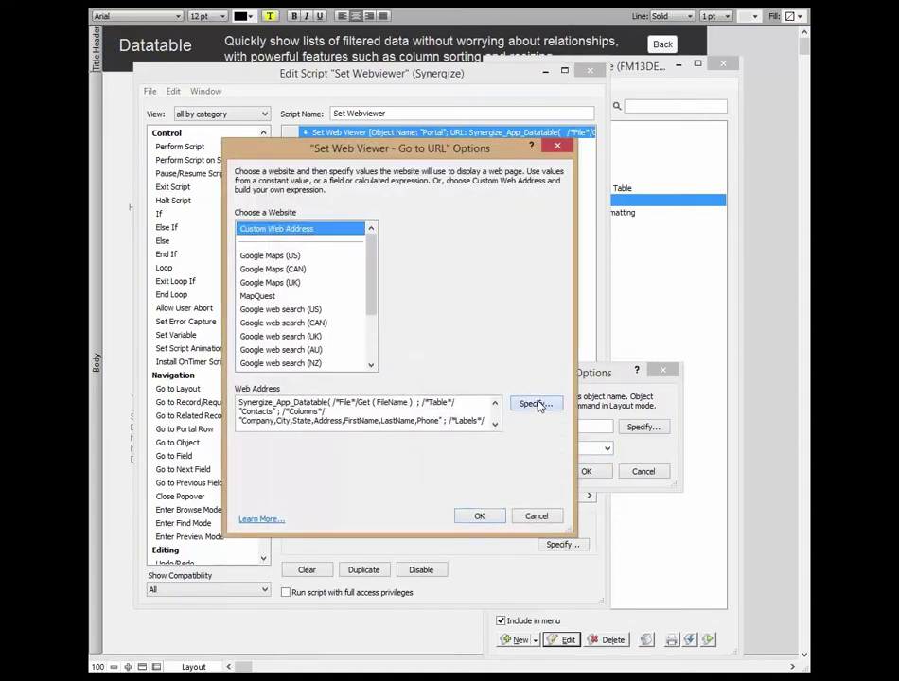
Review the Synergize_App_Datatable URL calculation, confirm the dialogs and close the script editor
left_click(537, 404)
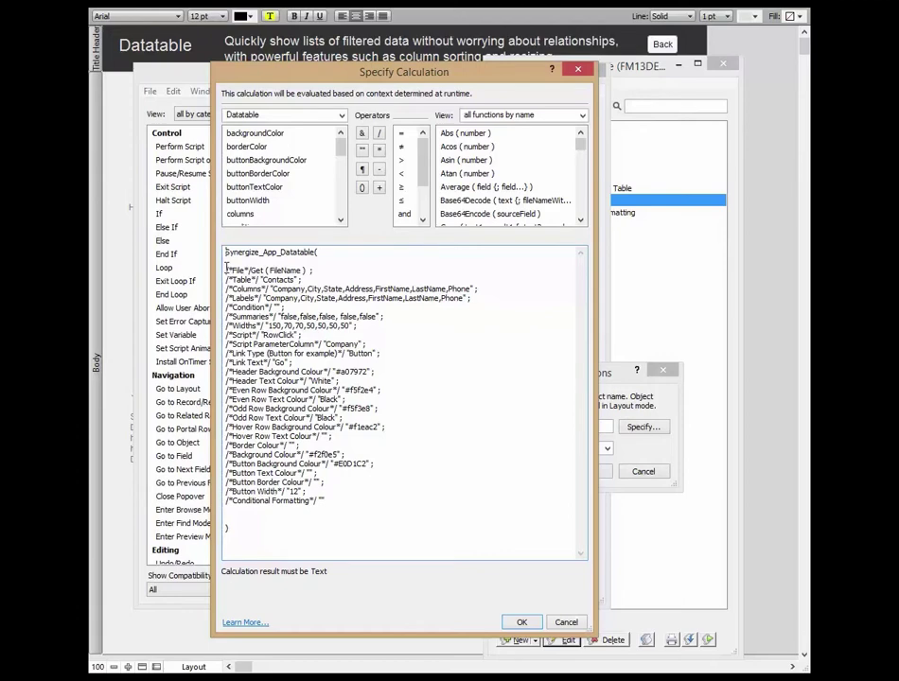
left_click_drag(227, 500, 325, 499)
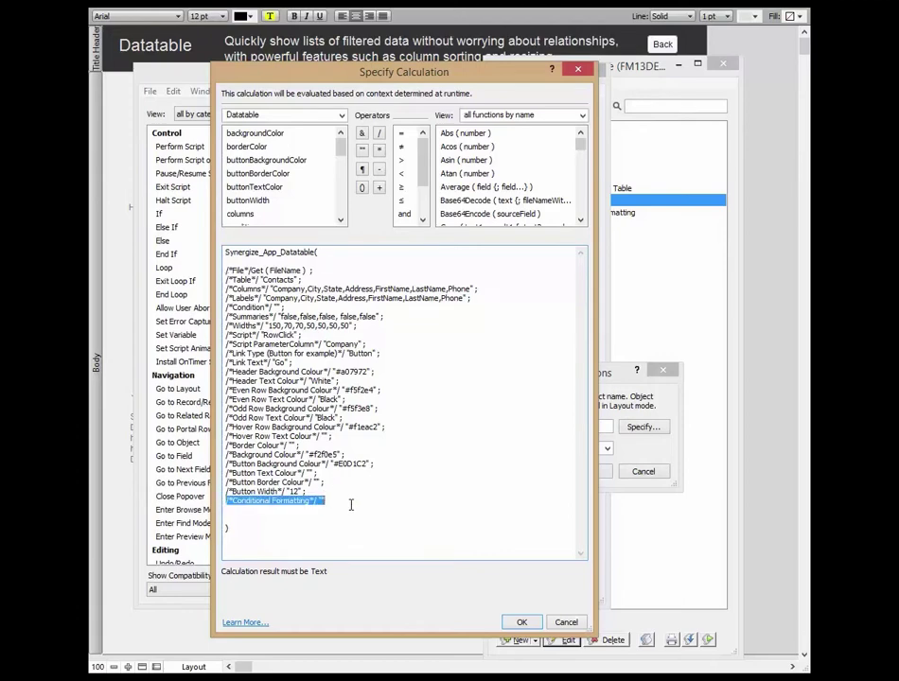
left_click(350, 505)
left_click(521, 621)
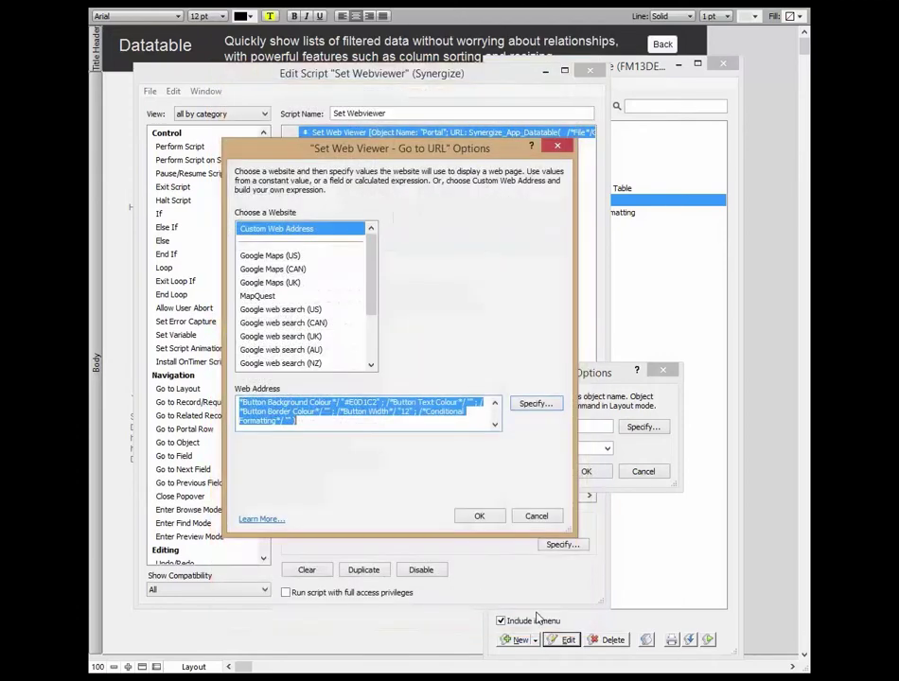
left_click(481, 516)
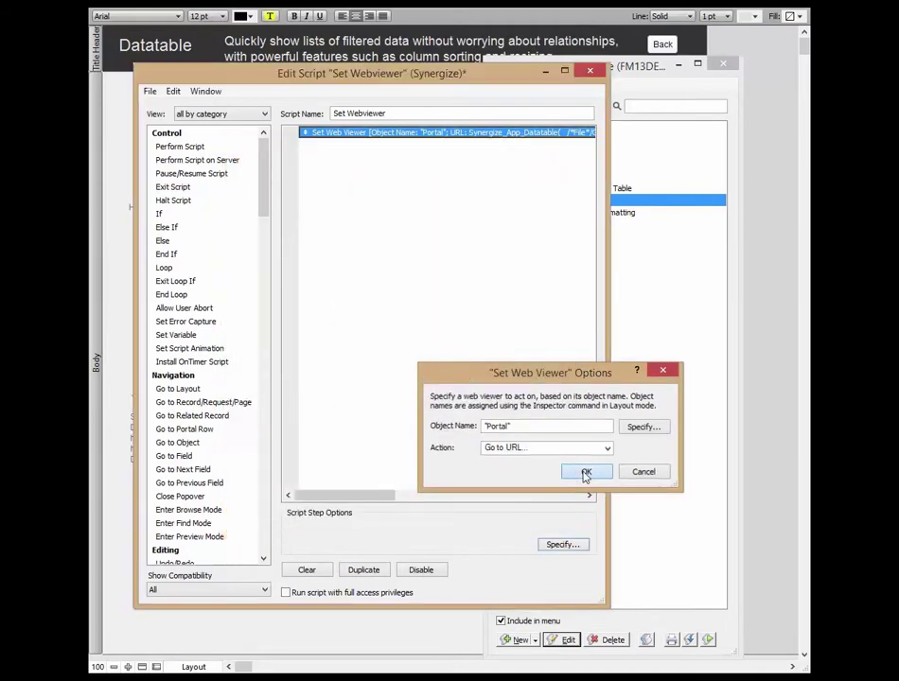
left_click(585, 472)
left_click(596, 73)
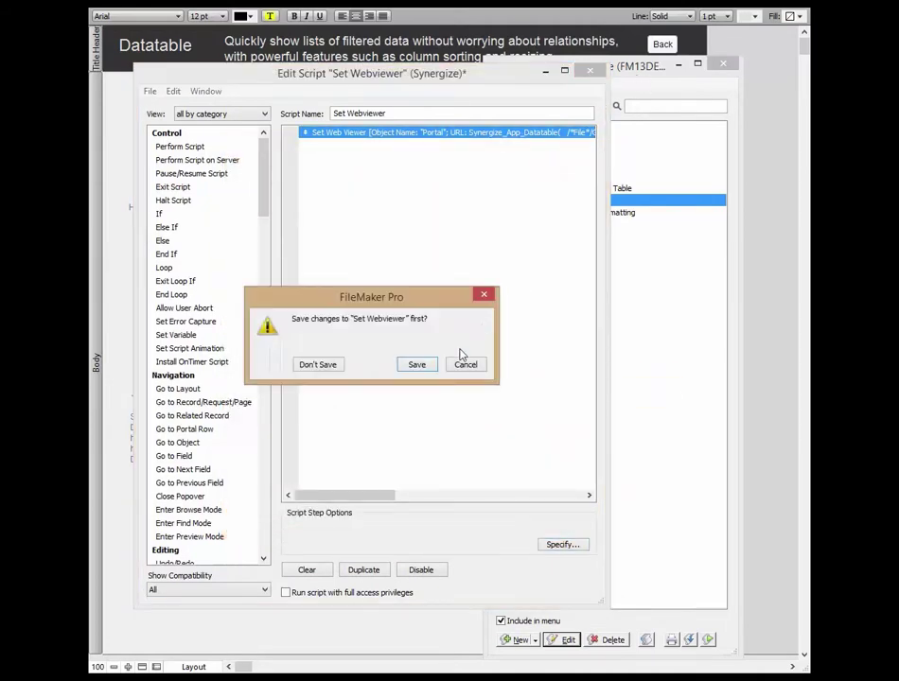
Discard the script changes, close Manage Scripts, and return to Browse mode without saving the layout
left_click(316, 364)
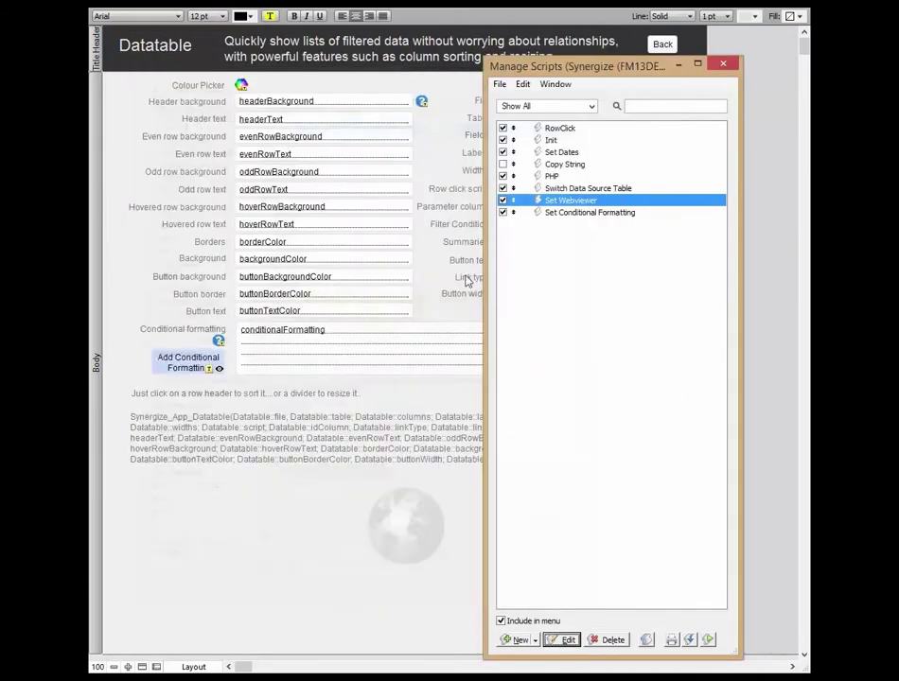
left_click(723, 65)
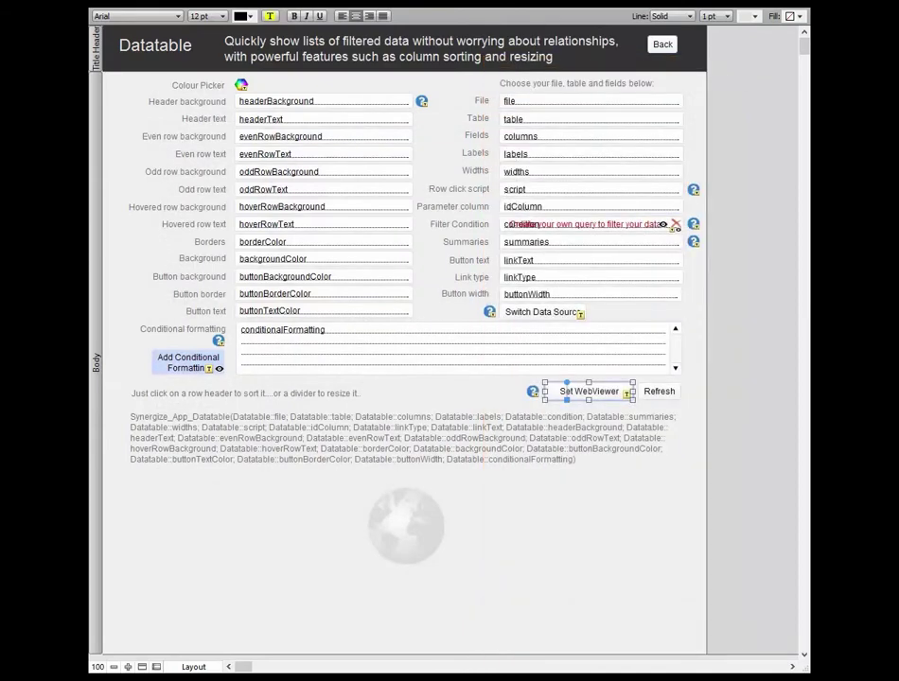
key("ctrl+b")
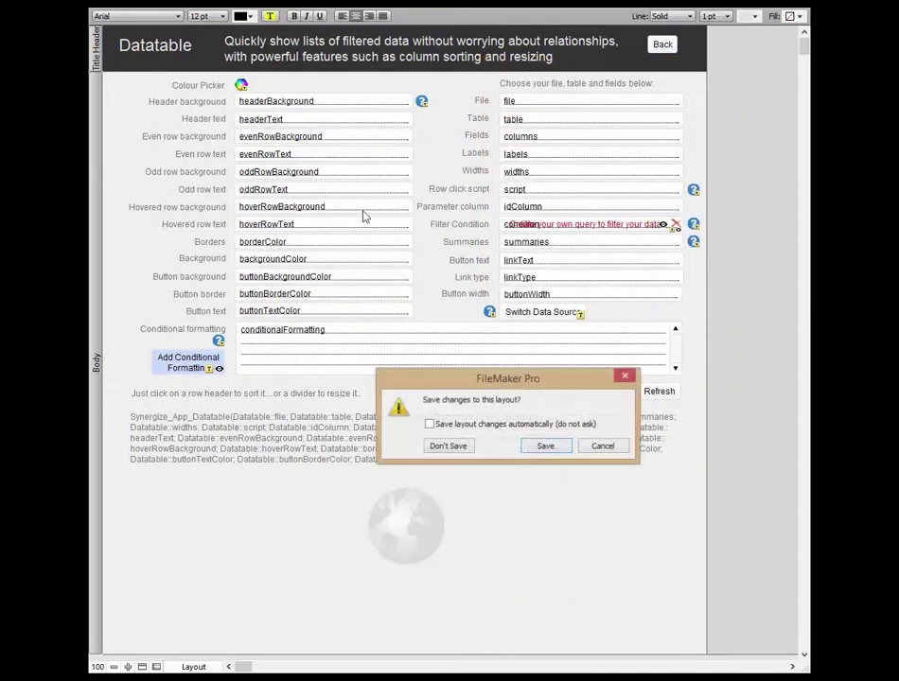
left_click(449, 445)
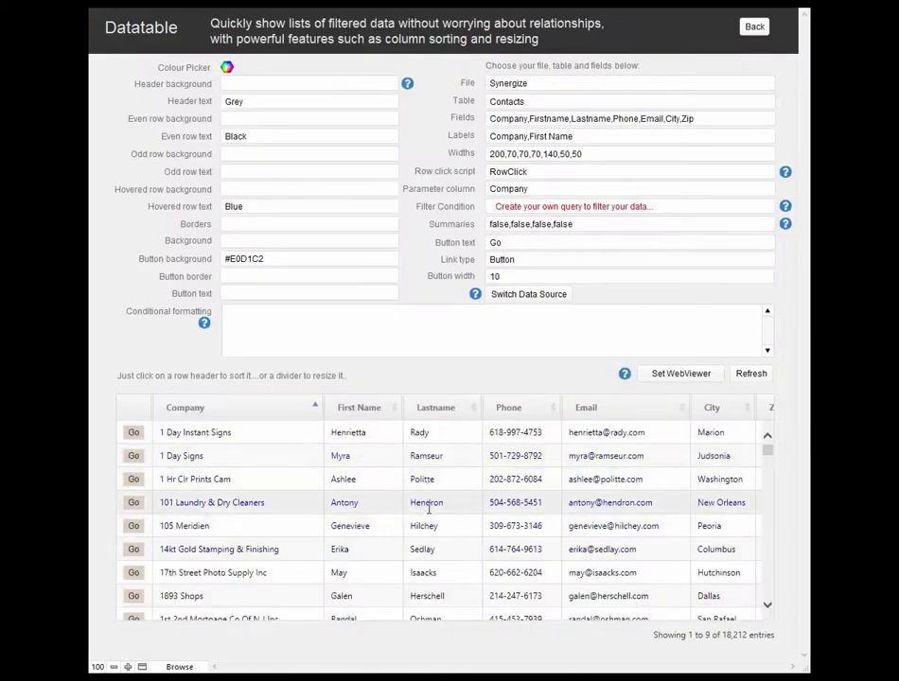
Select the 'Showing 1 to 9 of 18,212 entries' text
double_click(697, 635)
triple_click(677, 640)
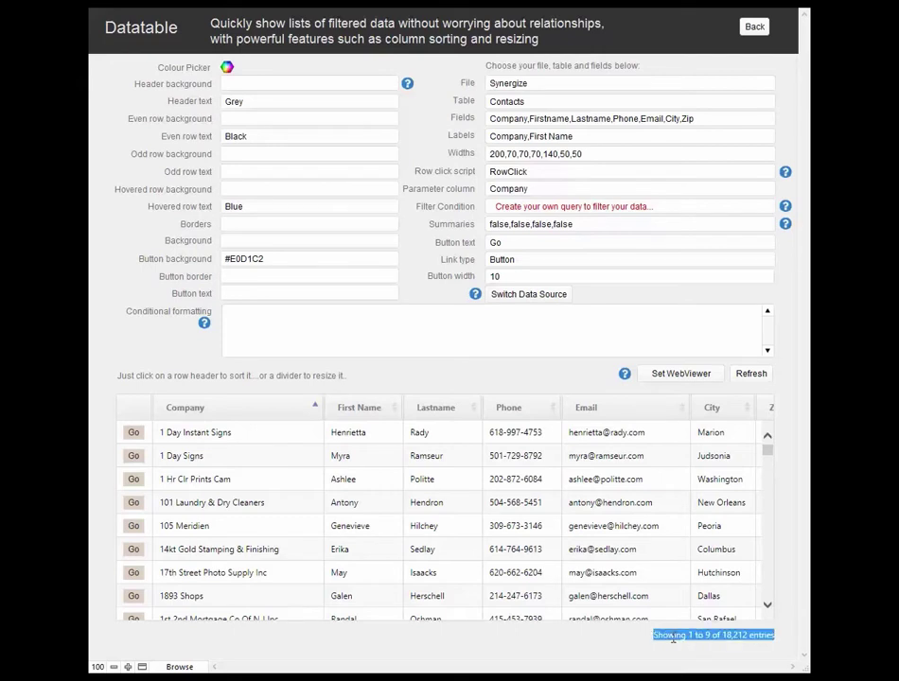
left_click(590, 640)
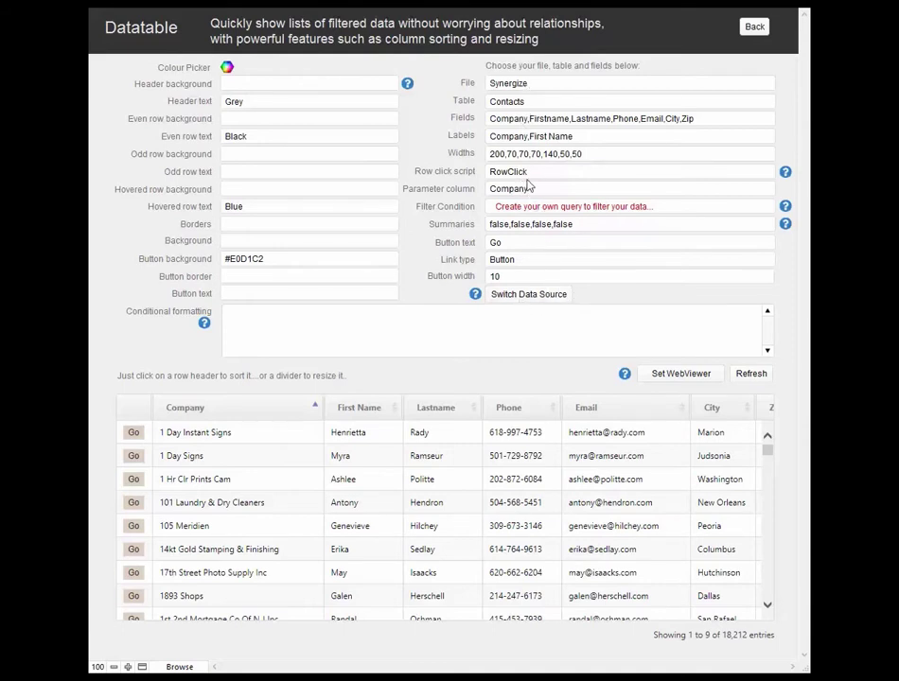
Switch the data source to Data1 and try sorting by Record ID, Name, Created and Status
left_click(521, 296)
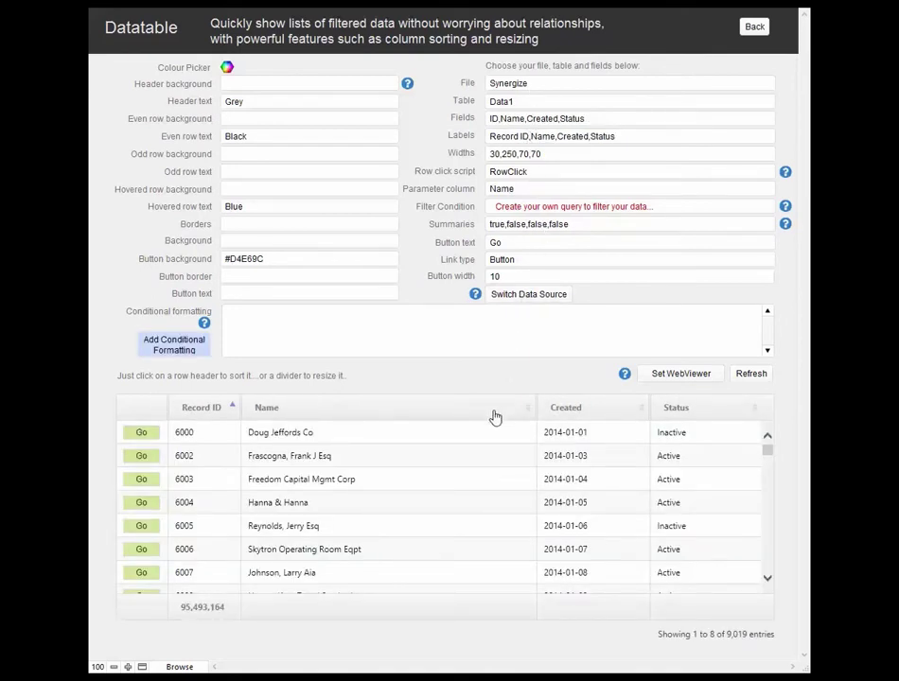
left_click(202, 414)
left_click(203, 413)
left_click(274, 414)
left_click(274, 414)
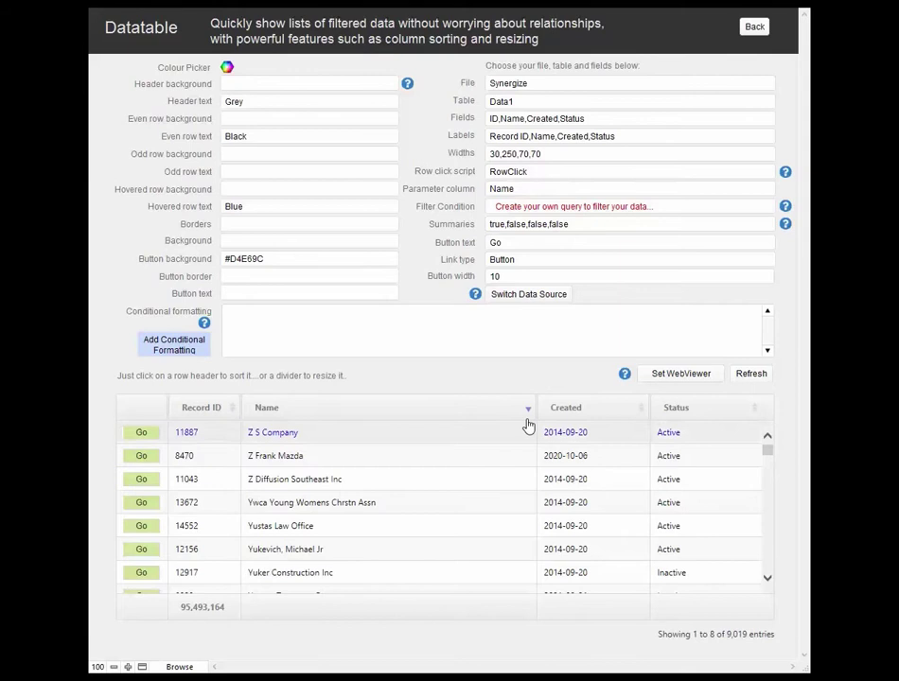
left_click(574, 414)
left_click(574, 413)
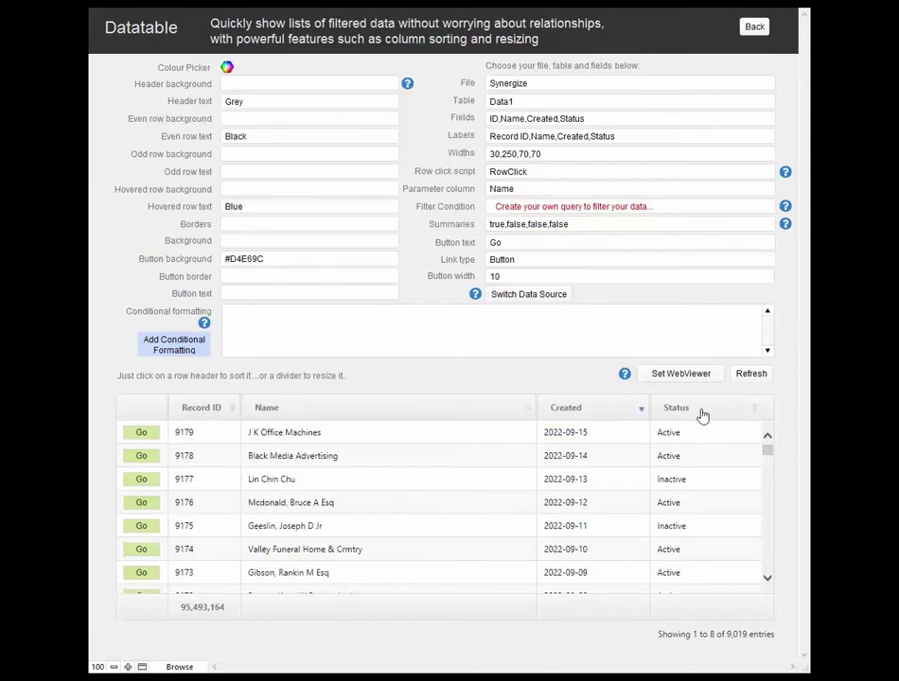
left_click(688, 415)
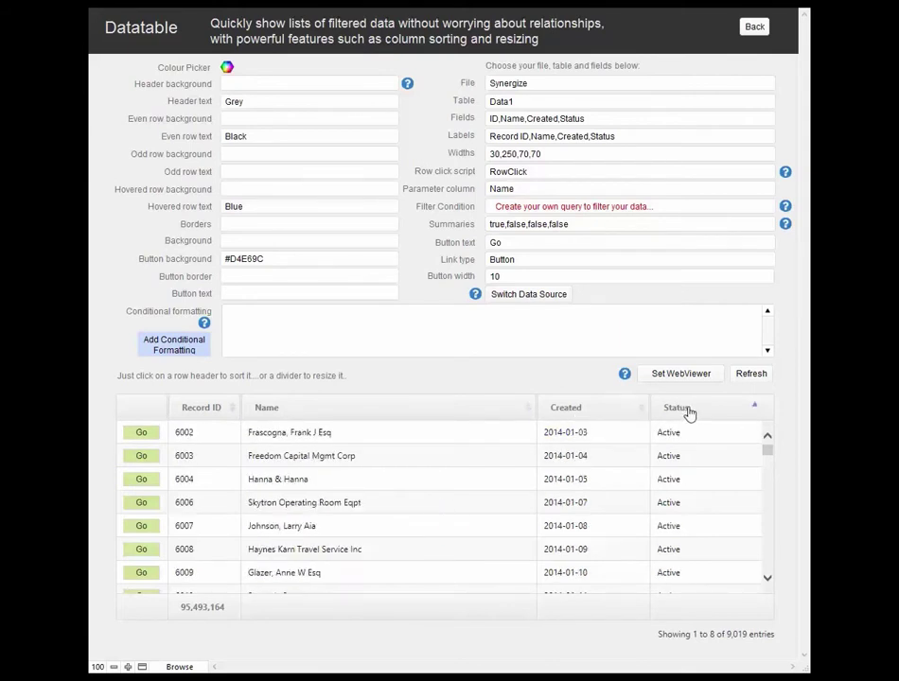
Re-sort by Record ID and run the Hanna & Hanna row action, dismissing its alert
left_click(199, 414)
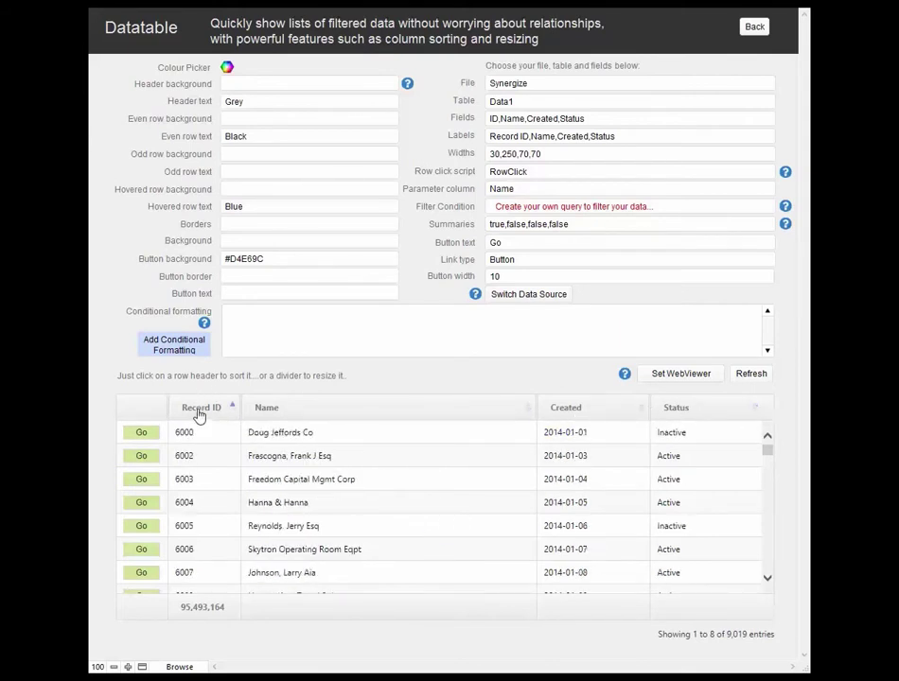
left_click(142, 505)
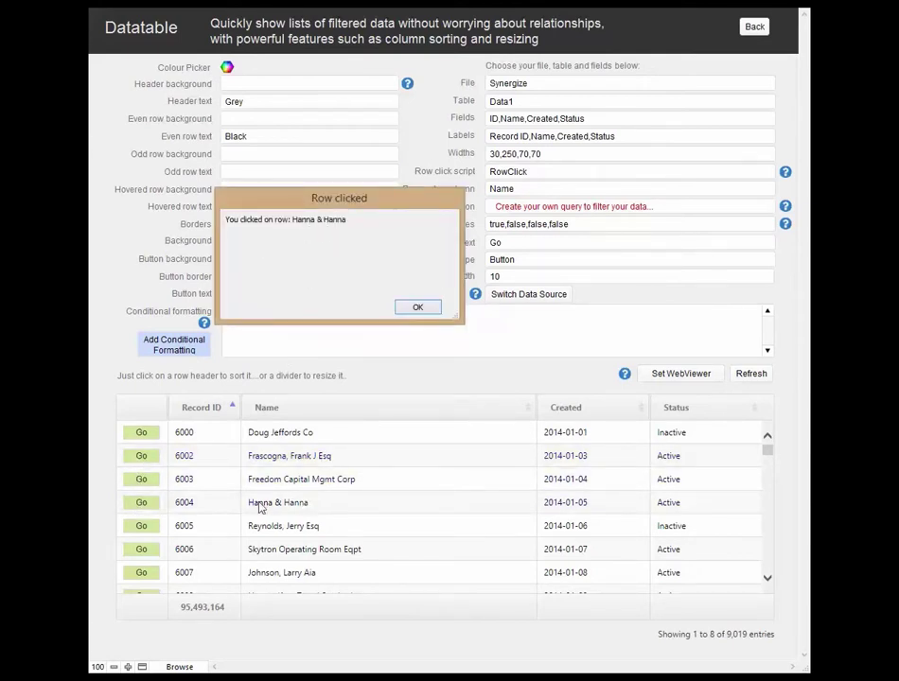
left_click(419, 311)
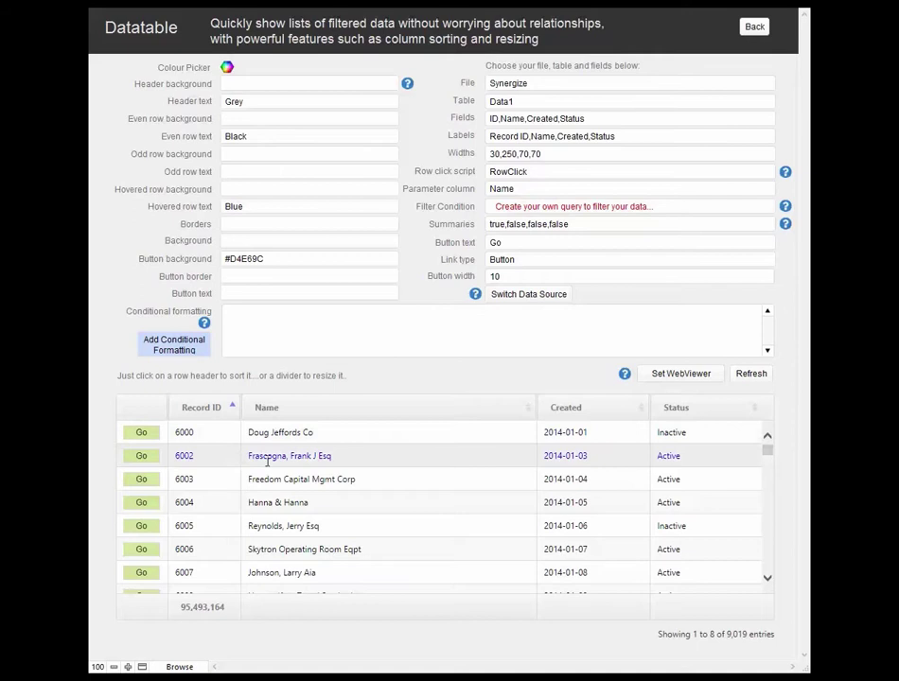
Add sample conditional formatting, inspect its JSON rules, then switch the data source back to Contacts
left_click(178, 346)
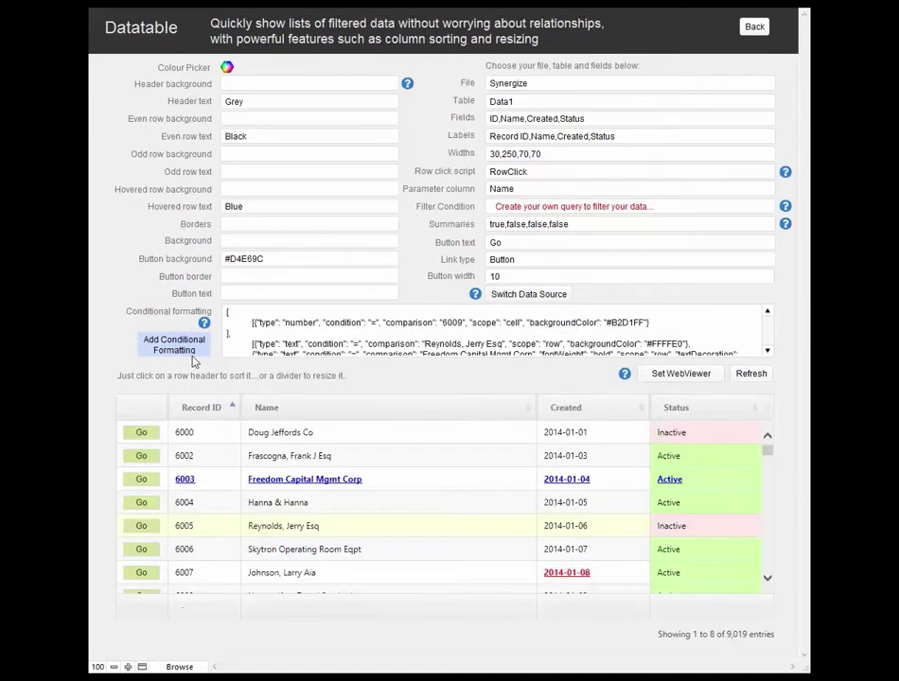
left_click(688, 325)
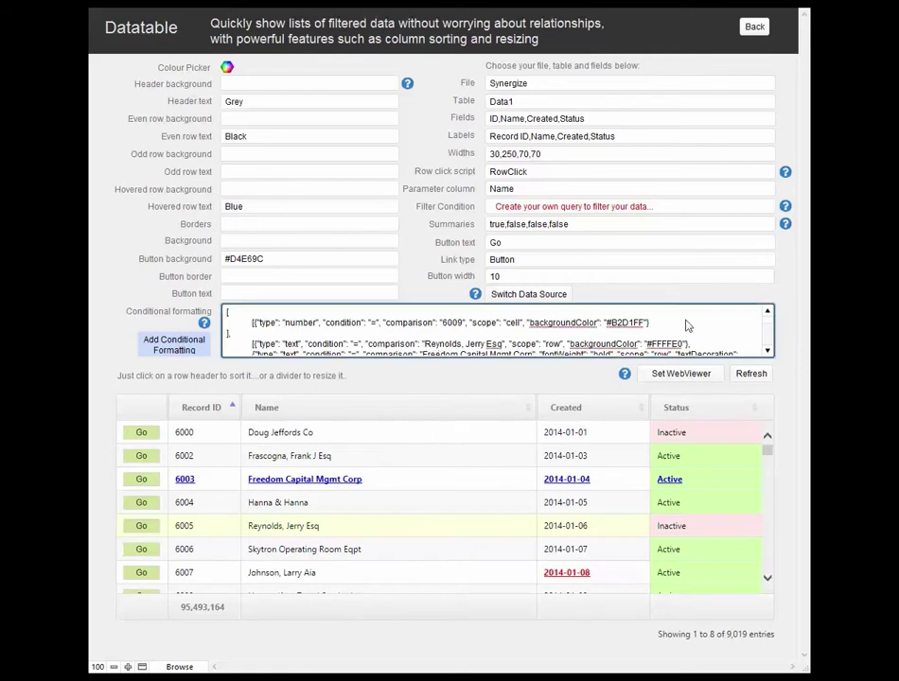
scroll(687, 321, "down", 2)
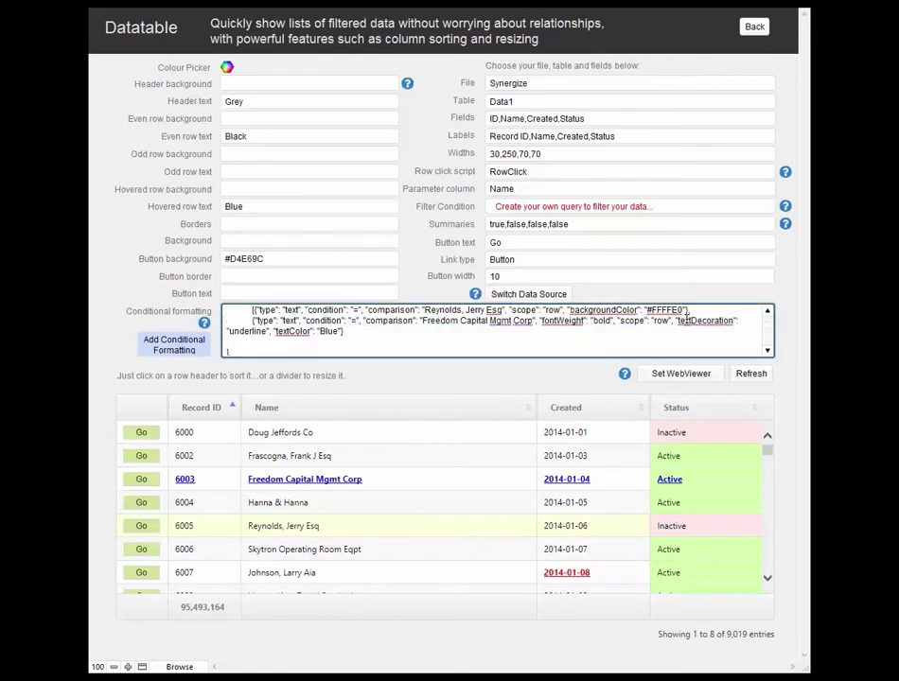
scroll(687, 321, "up", 2)
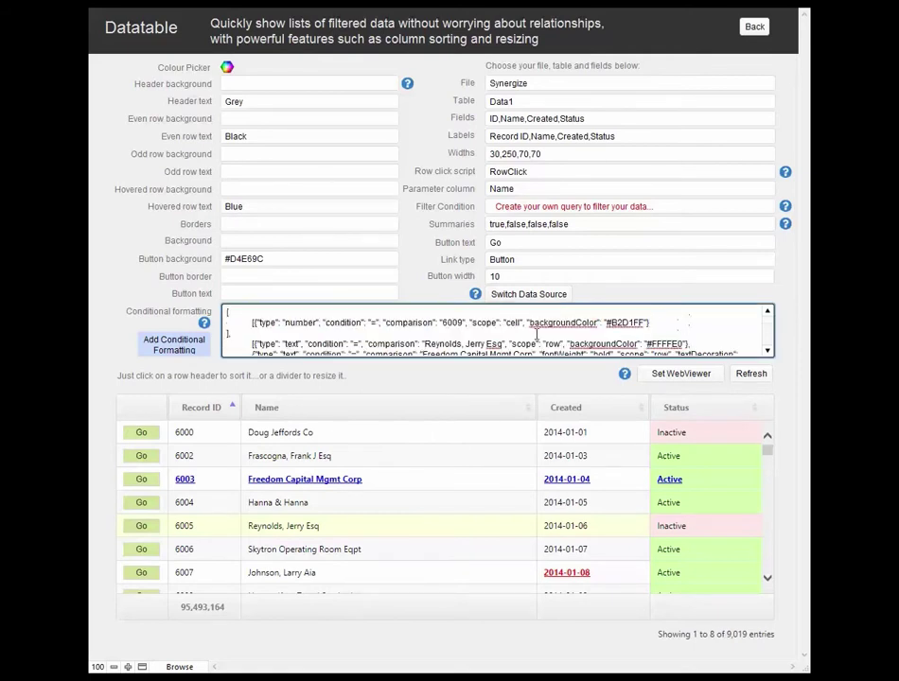
mouse_move(206, 328)
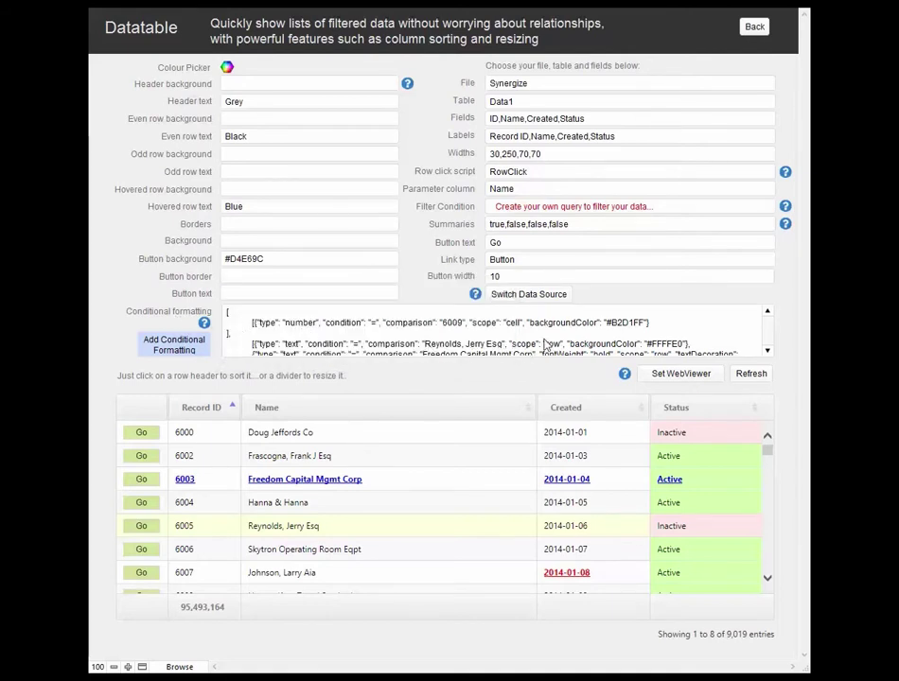
left_click(530, 296)
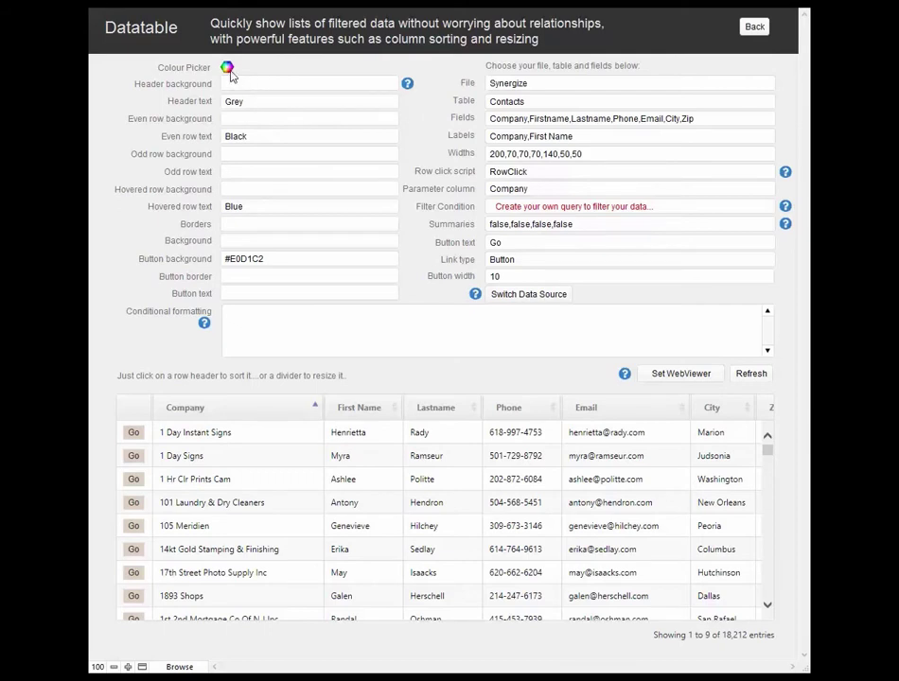
Pick the palest pink #FFE6E6 in the HTML colour picker help, copy its code, and close the help
left_click(227, 68)
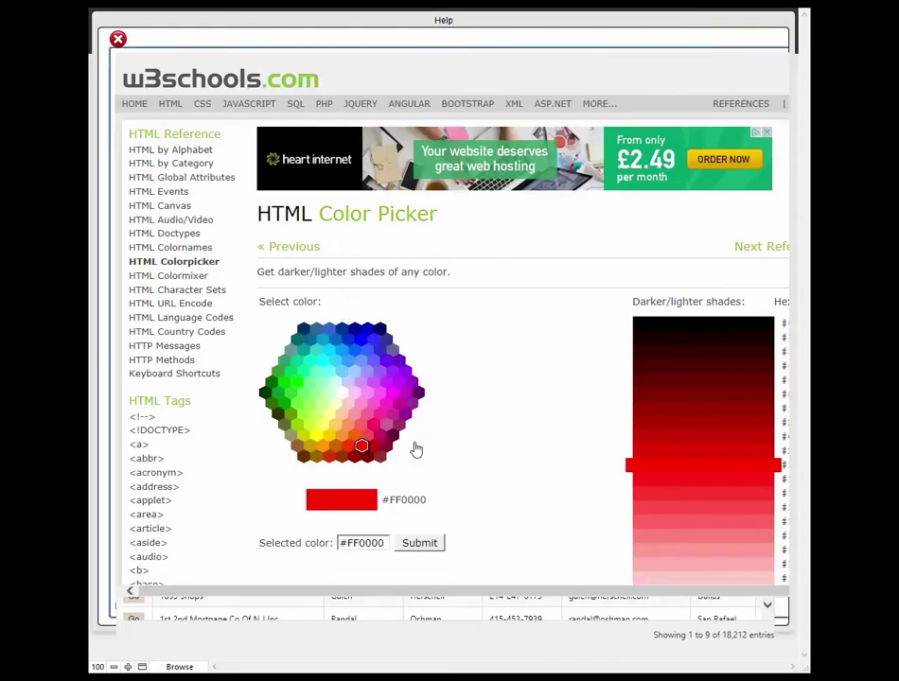
scroll(681, 476, "down", 3)
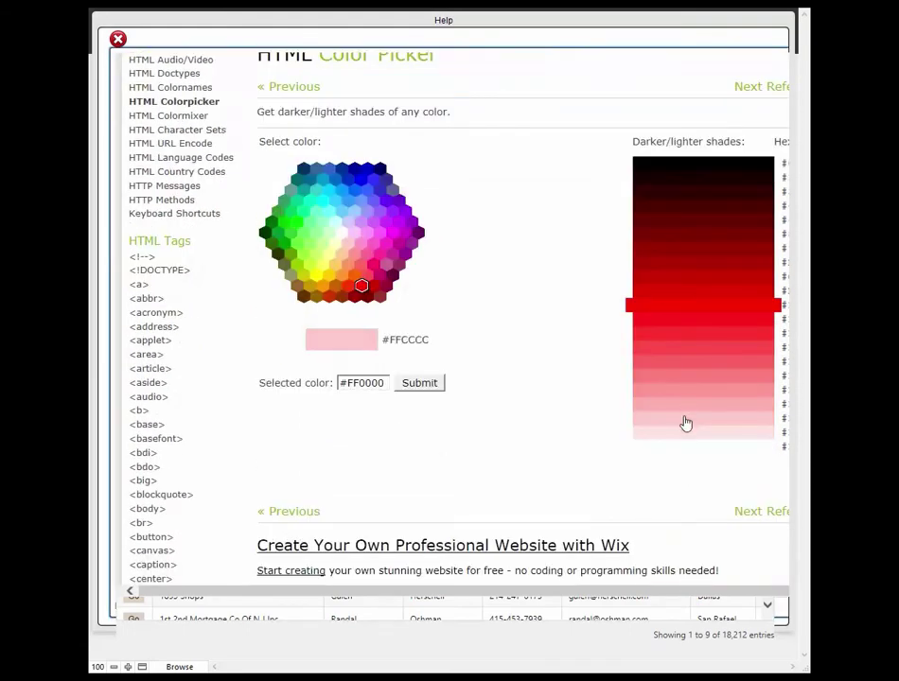
left_click(682, 433)
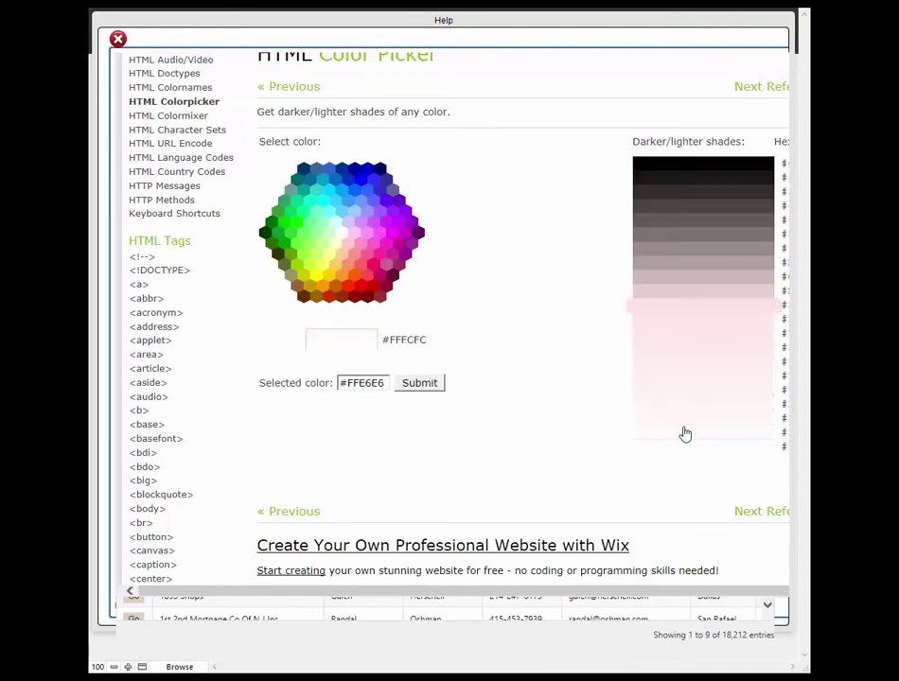
double_click(374, 383)
key("ctrl+c")
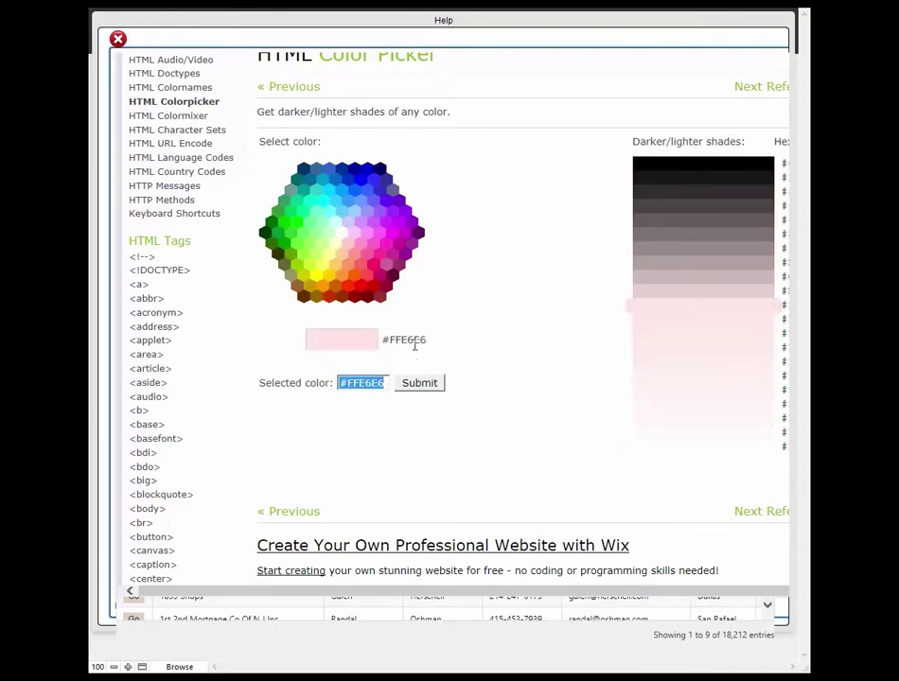
left_click(118, 38)
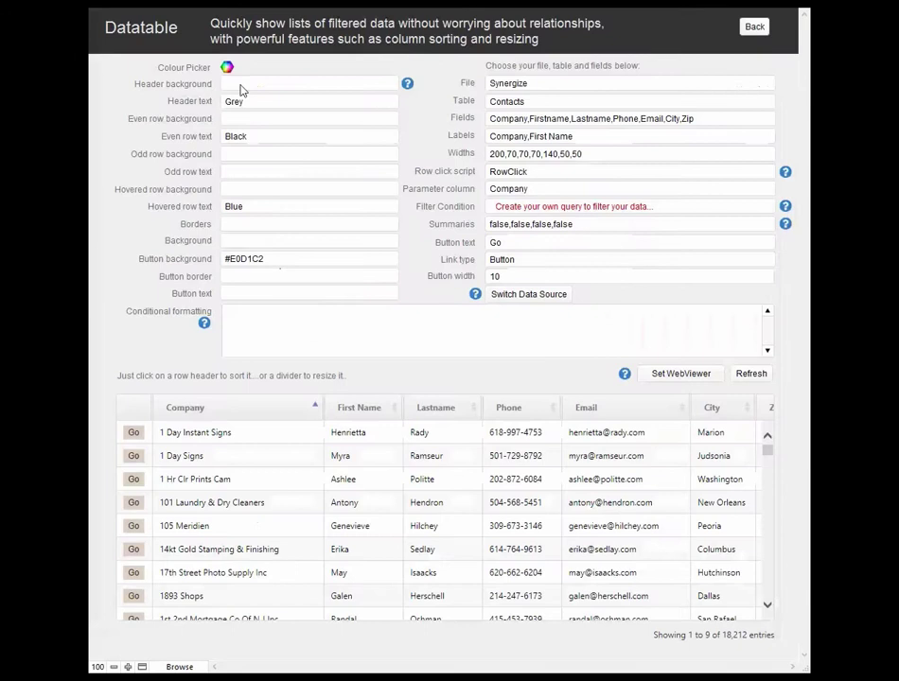
Apply #FFE6E6 as the header background, then remove it again
key("ctrl+v")
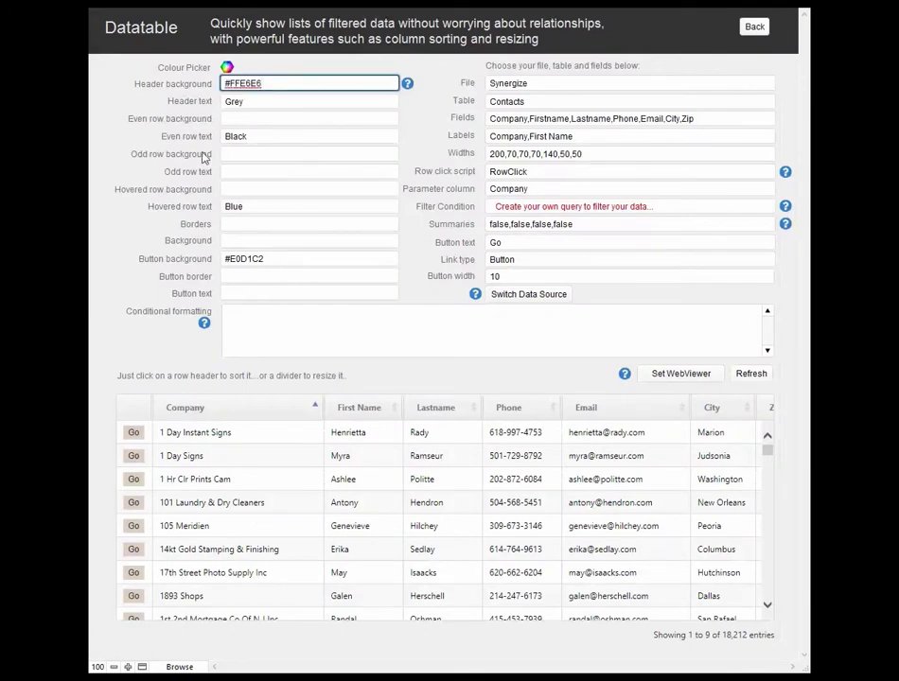
left_click(177, 162)
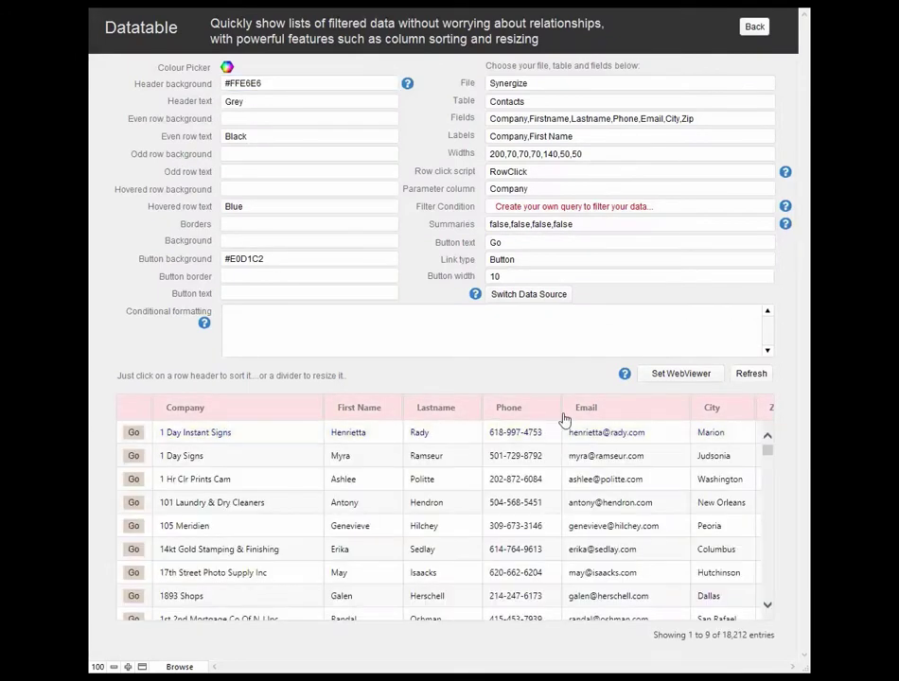
triple_click(273, 84)
key("ctrl+c")
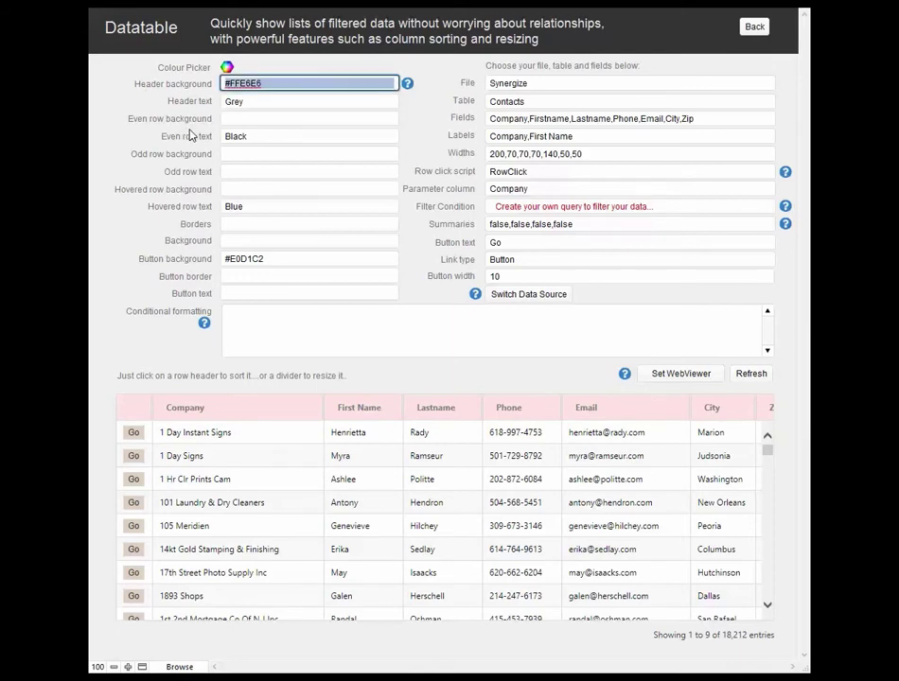
key("Delete")
Paste #FFE6E6 as the odd-row background, then clear it
left_click(262, 156)
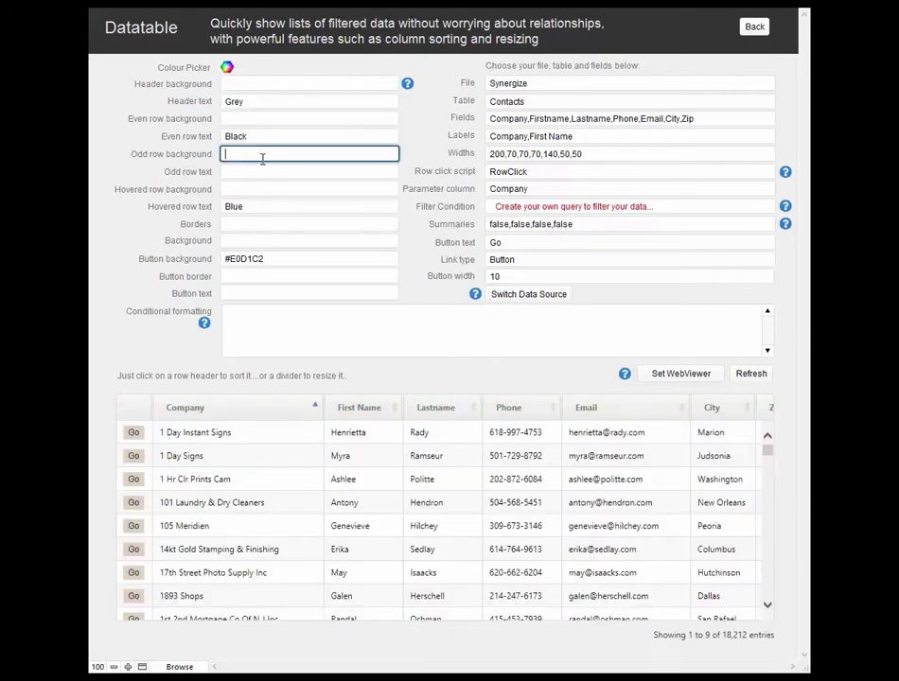
key("ctrl+v")
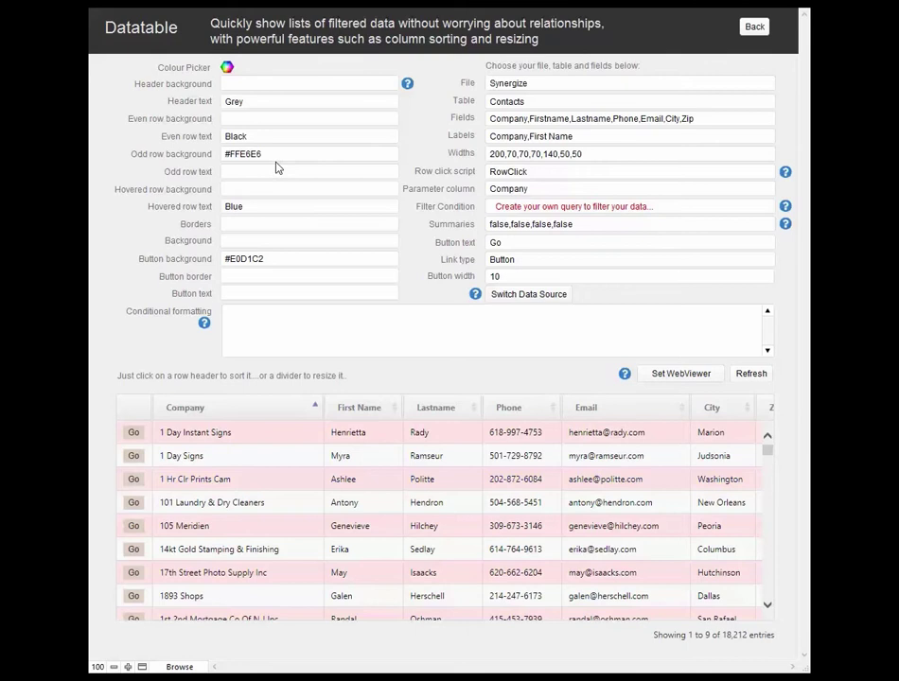
left_click_drag(266, 154, 154, 161)
key("ctrl+c")
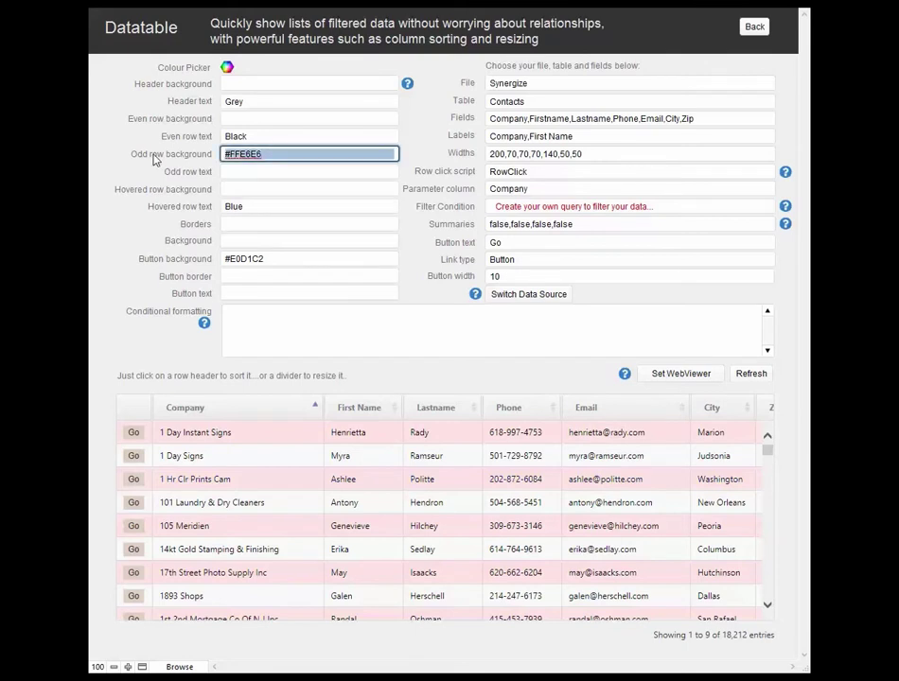
key("BackSpace")
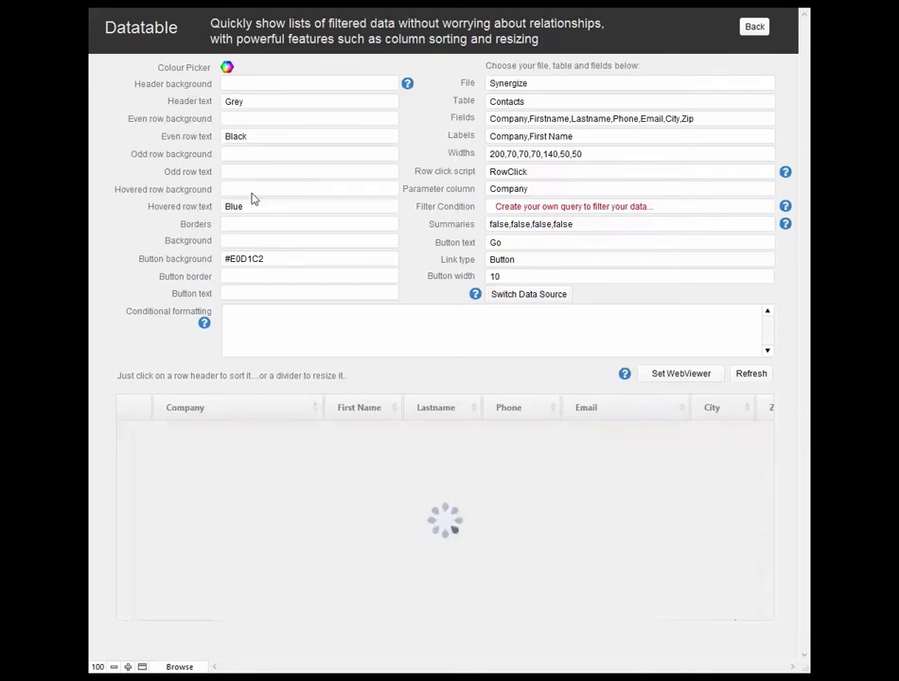
Apply #FFE6E6 as the hovered-row background, clear it, then switch the data source
left_click(253, 192)
key("ctrl+v")
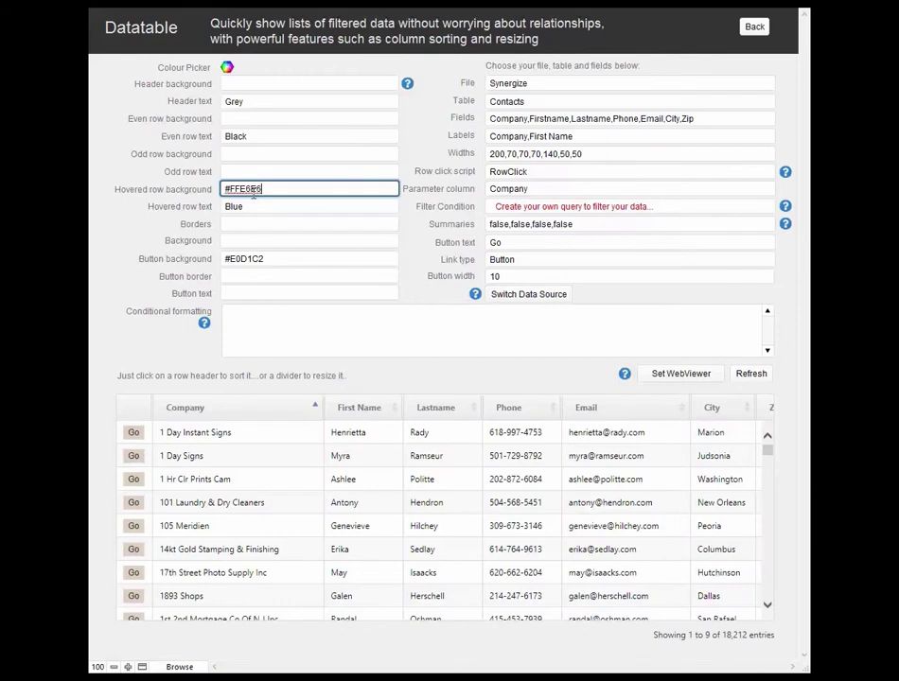
left_click(177, 216)
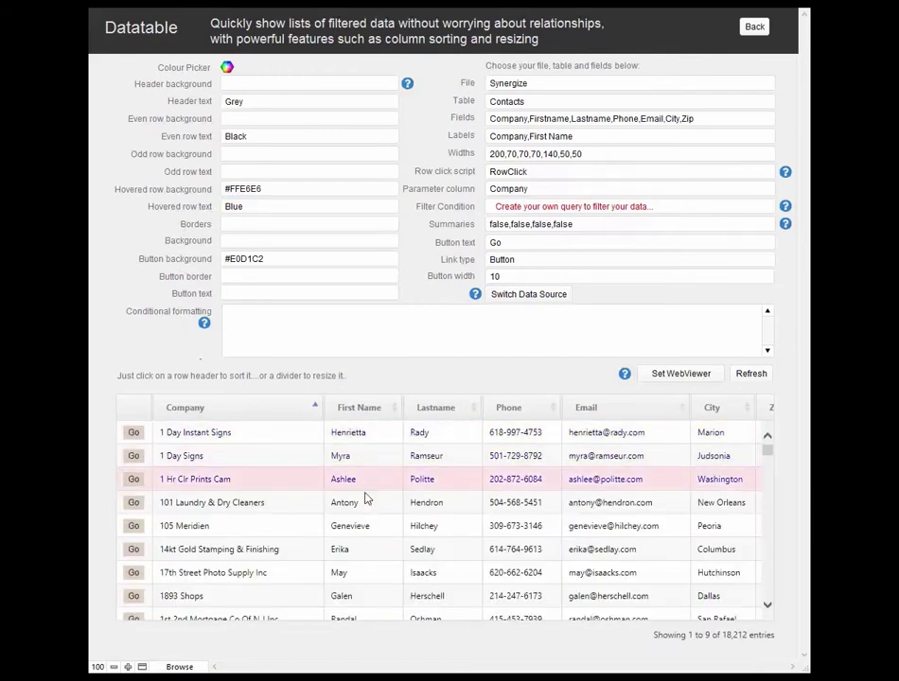
left_click_drag(271, 189, 188, 183)
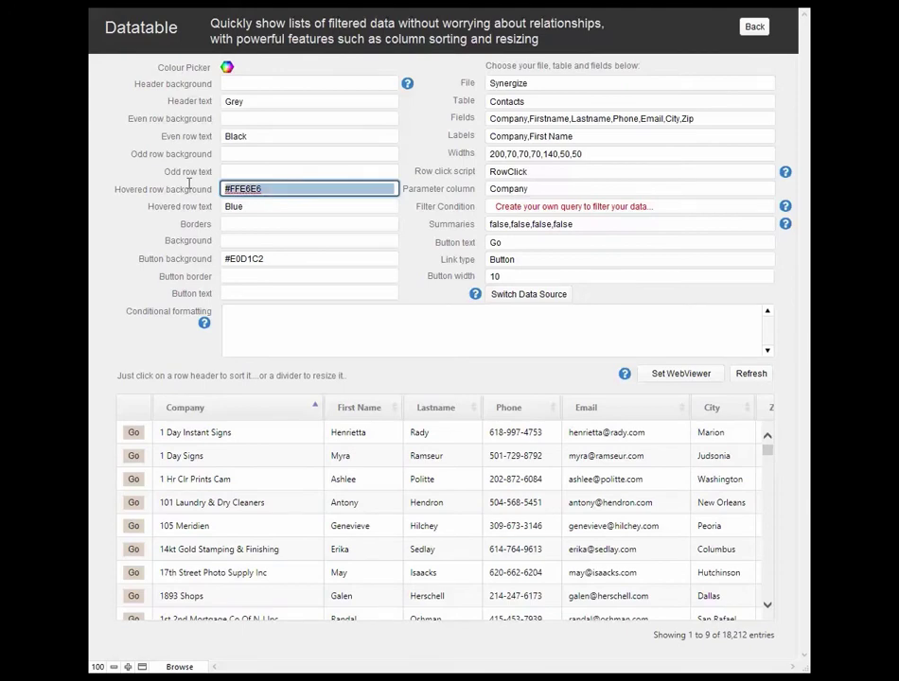
key("Delete")
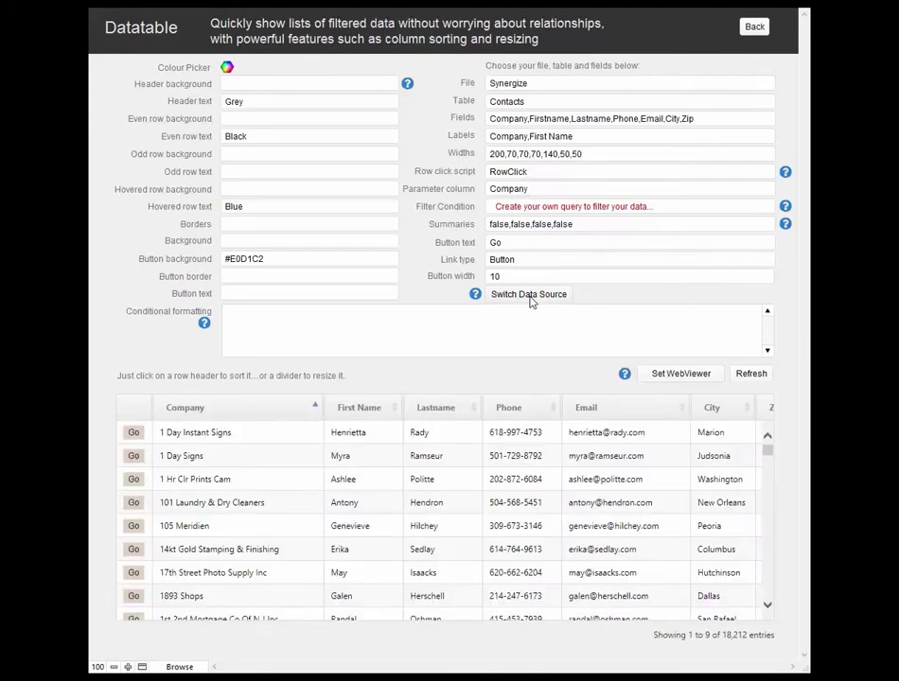
left_click(529, 294)
Switch the data source to the Data1 table and show the filter condition help
left_click(530, 294)
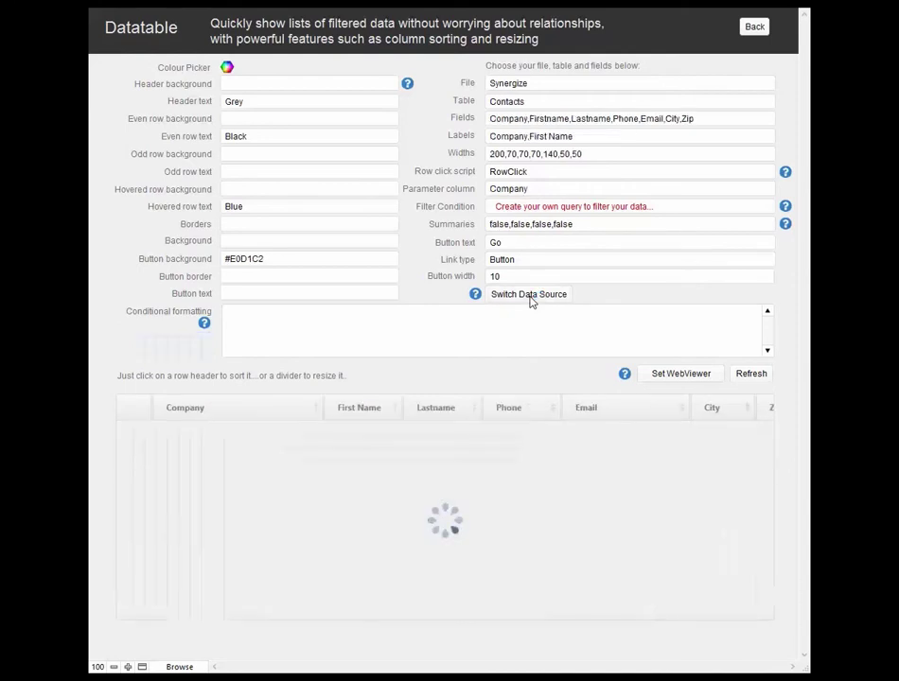
left_click(531, 299)
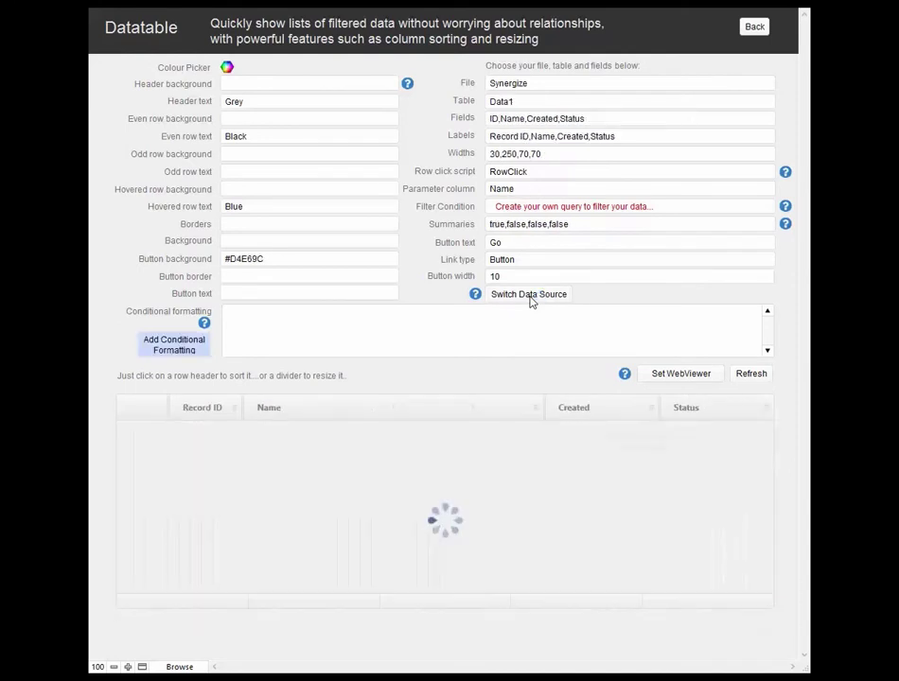
left_click(785, 207)
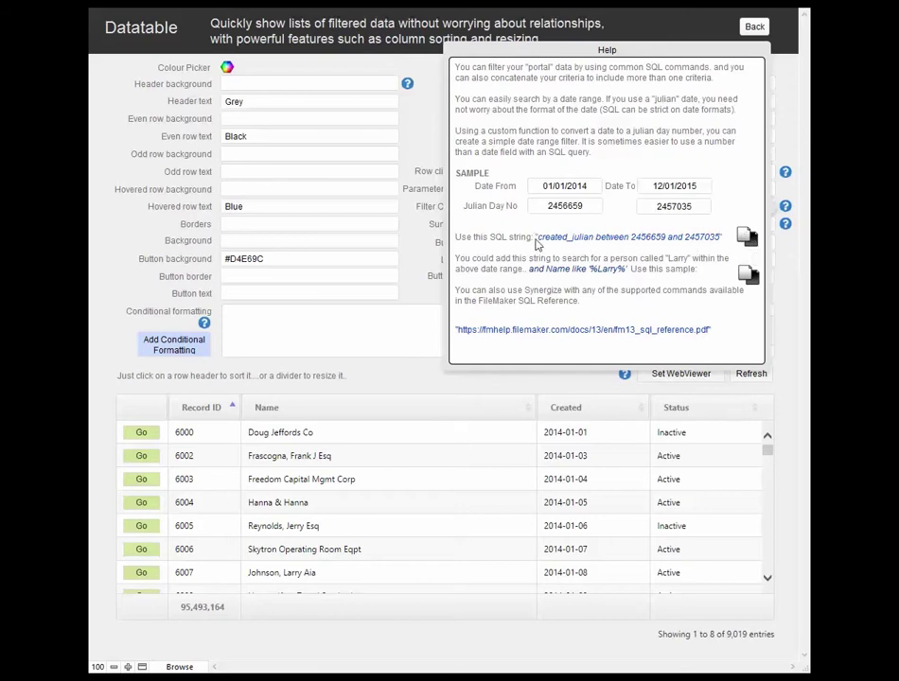
Apply the sample date-range filter, append the Larry condition, then drop the date part
left_click(750, 243)
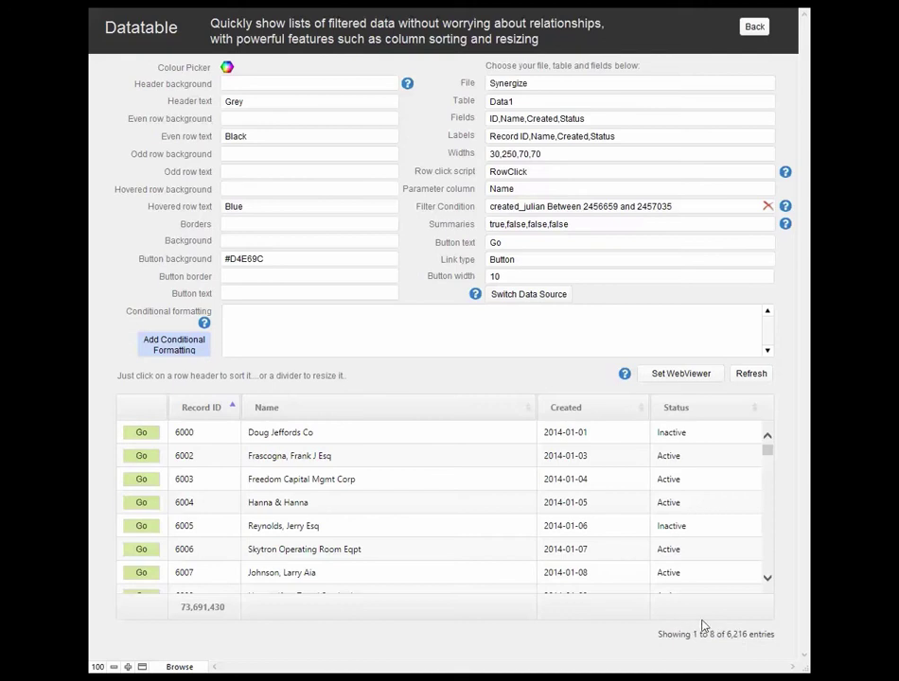
left_click(685, 206)
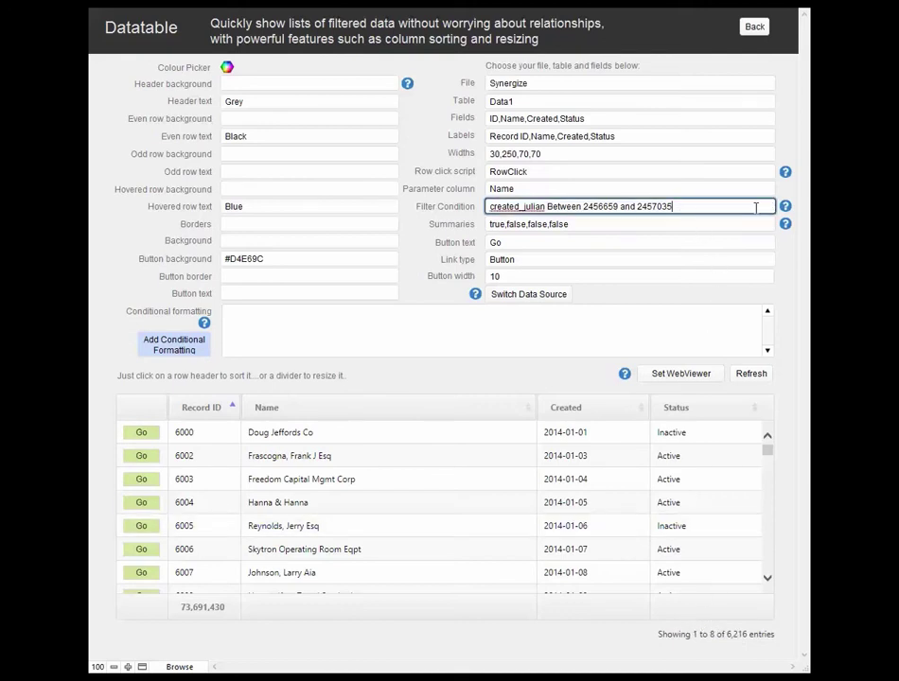
left_click(785, 205)
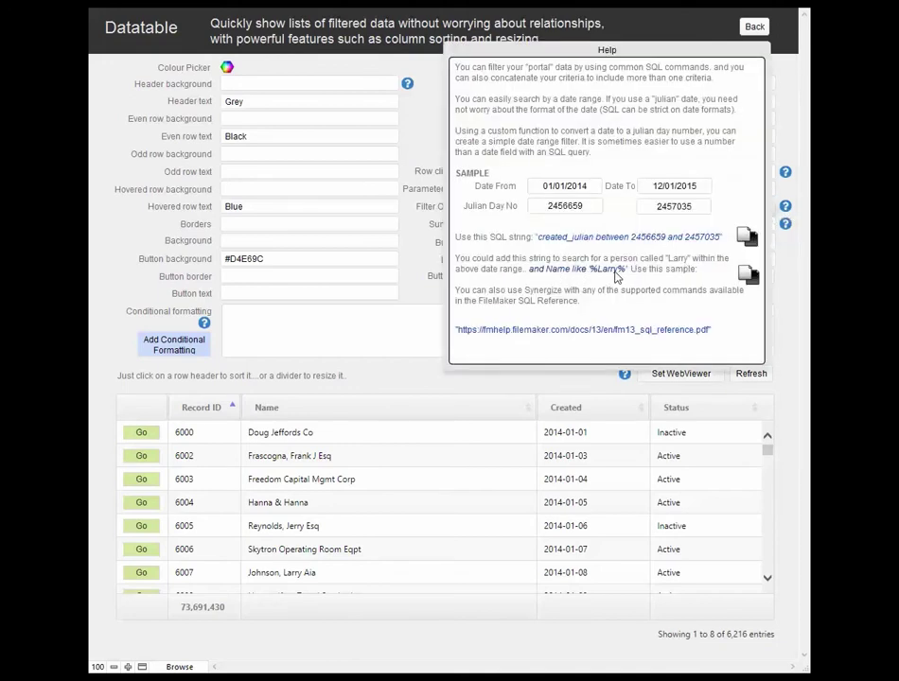
left_click(748, 274)
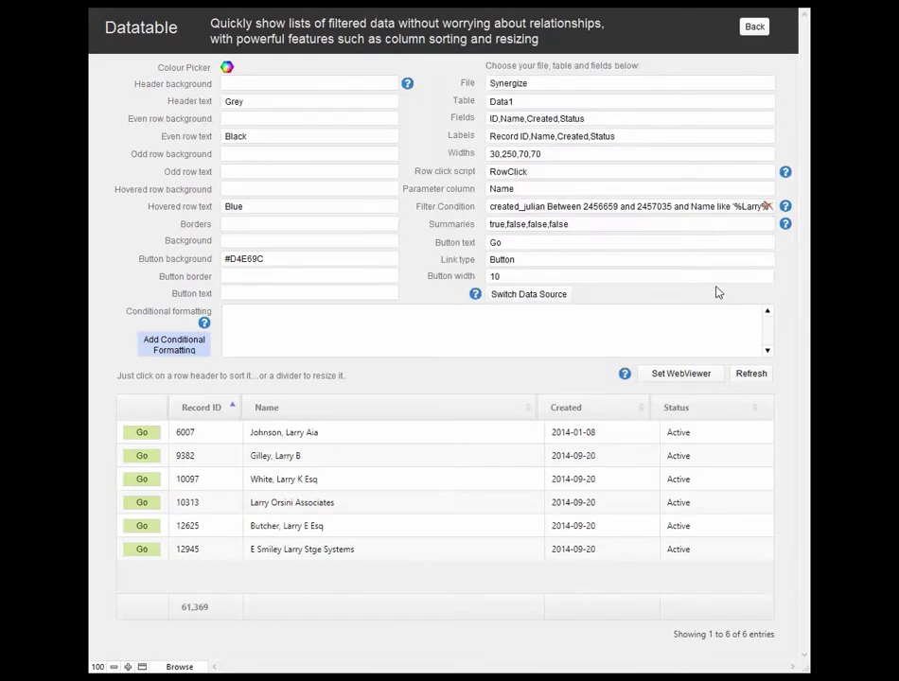
left_click(692, 208)
left_click_drag(670, 209, 438, 205)
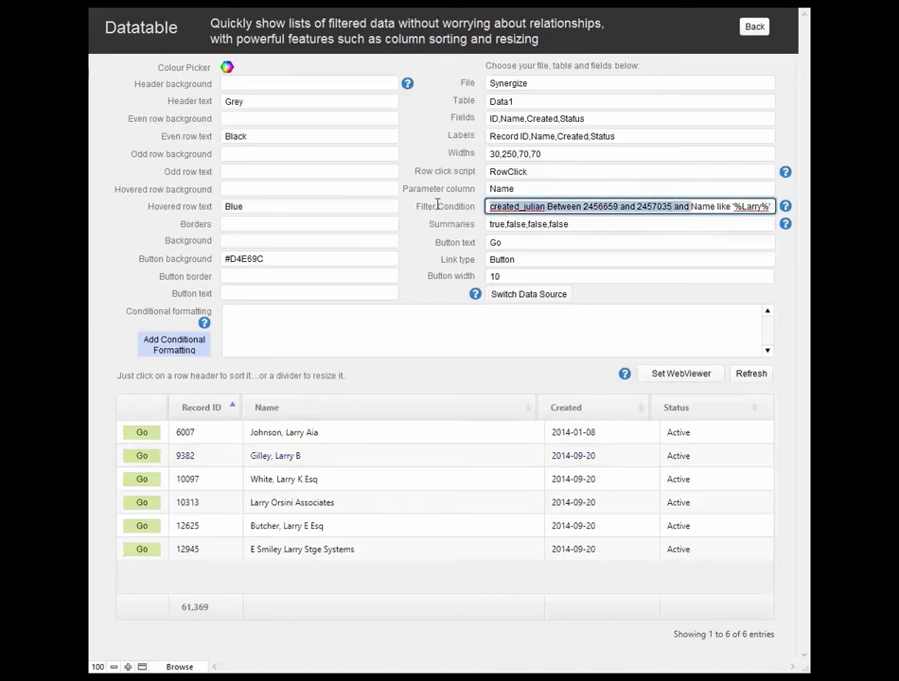
key("BackSpace")
left_click(450, 220)
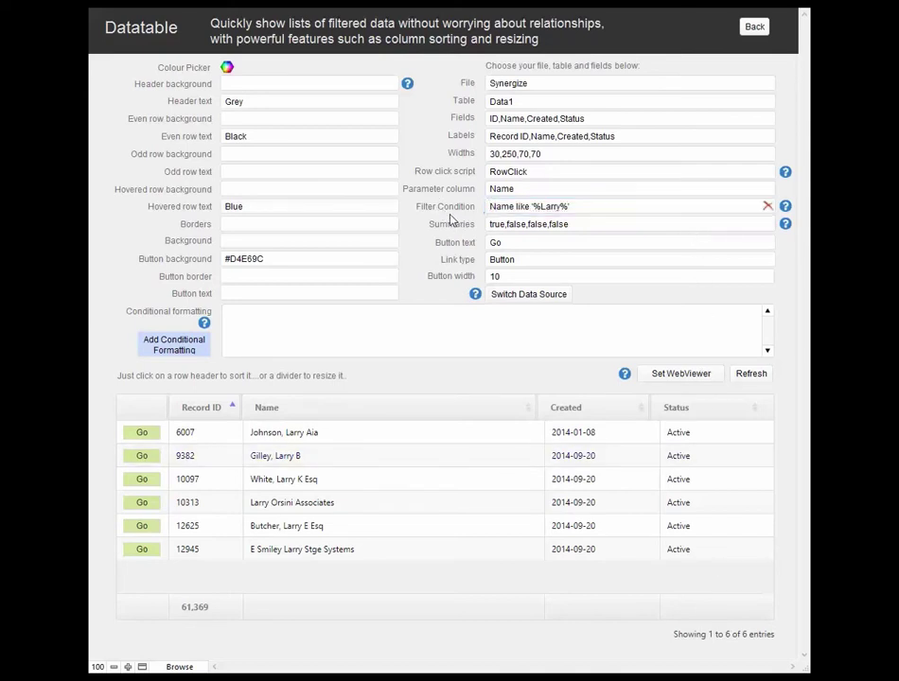
Change the name filter from Larry to Fred, apply it, then clear the filter
left_click(562, 209)
key("BackSpace")
key("BackSpace")
key("BackSpace")
key("BackSpace")
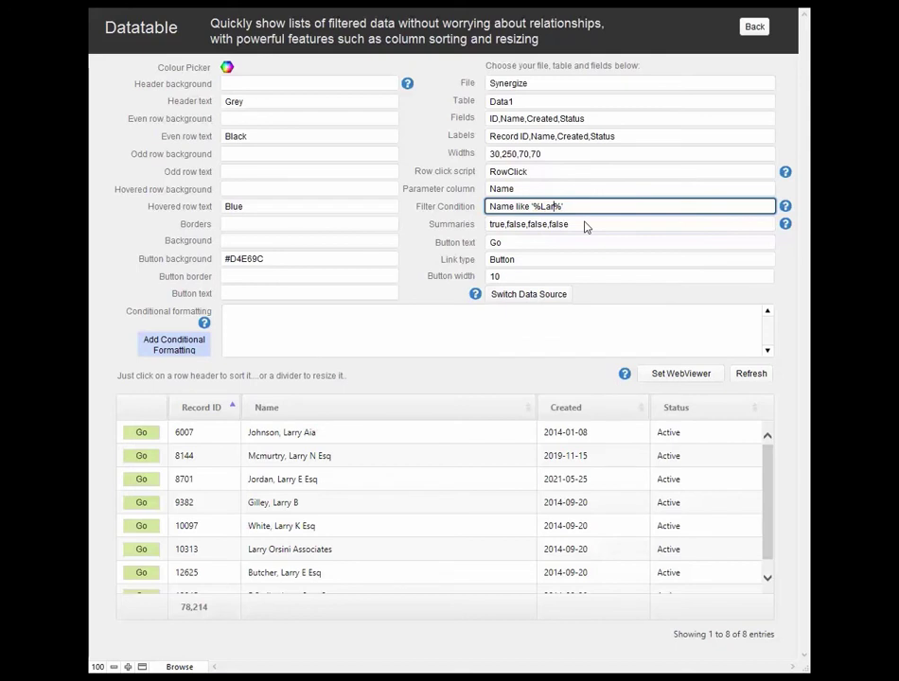
type("Fred")
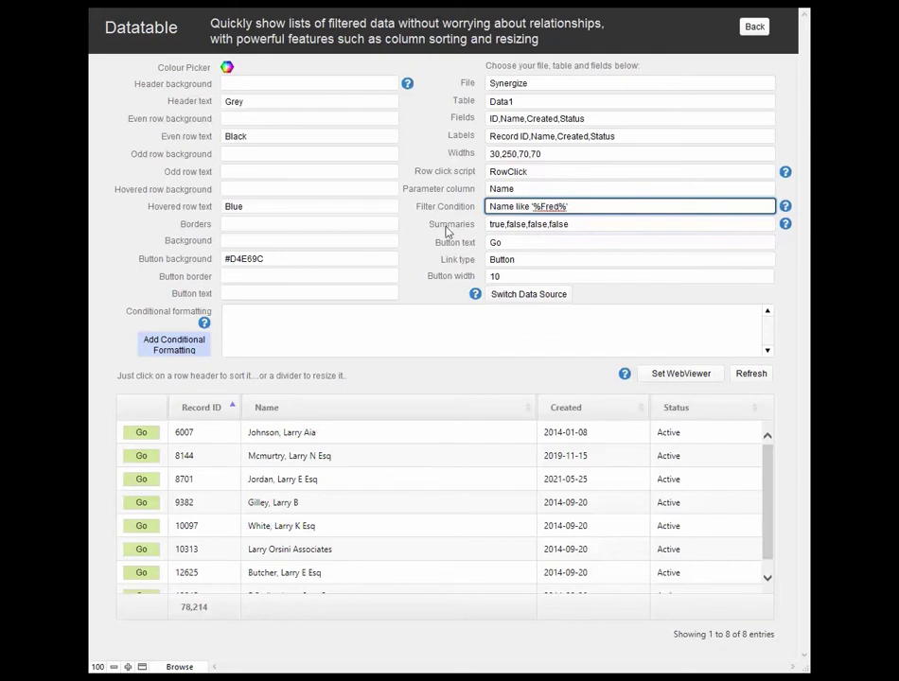
left_click(448, 232)
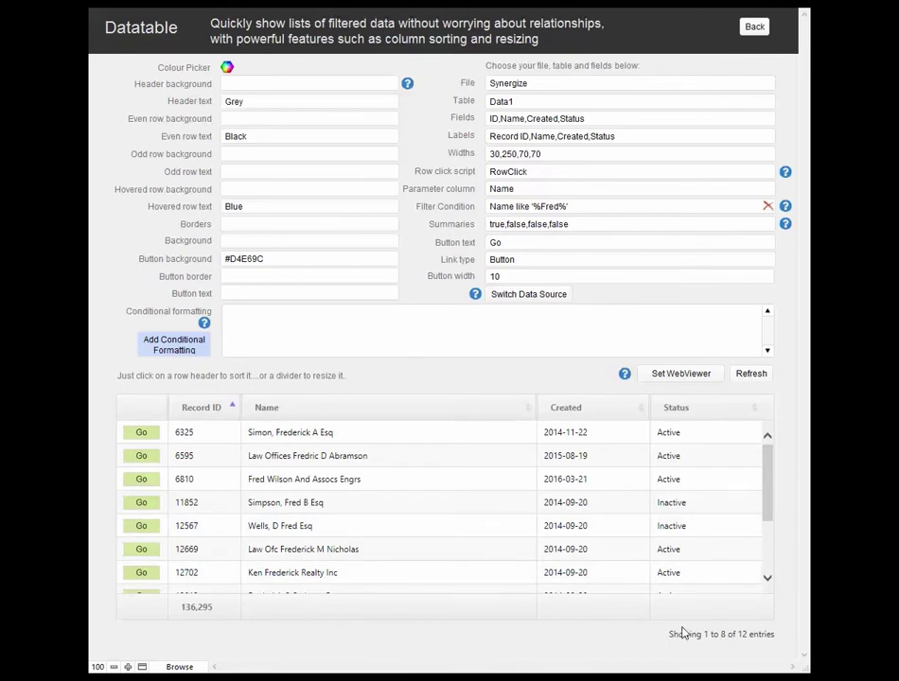
left_click(767, 205)
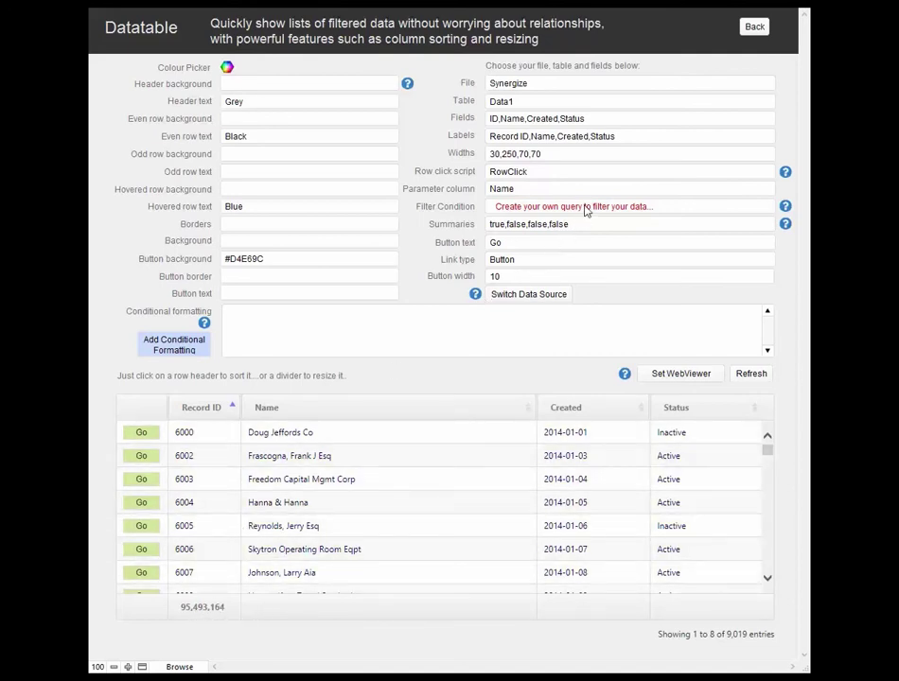
left_click(785, 208)
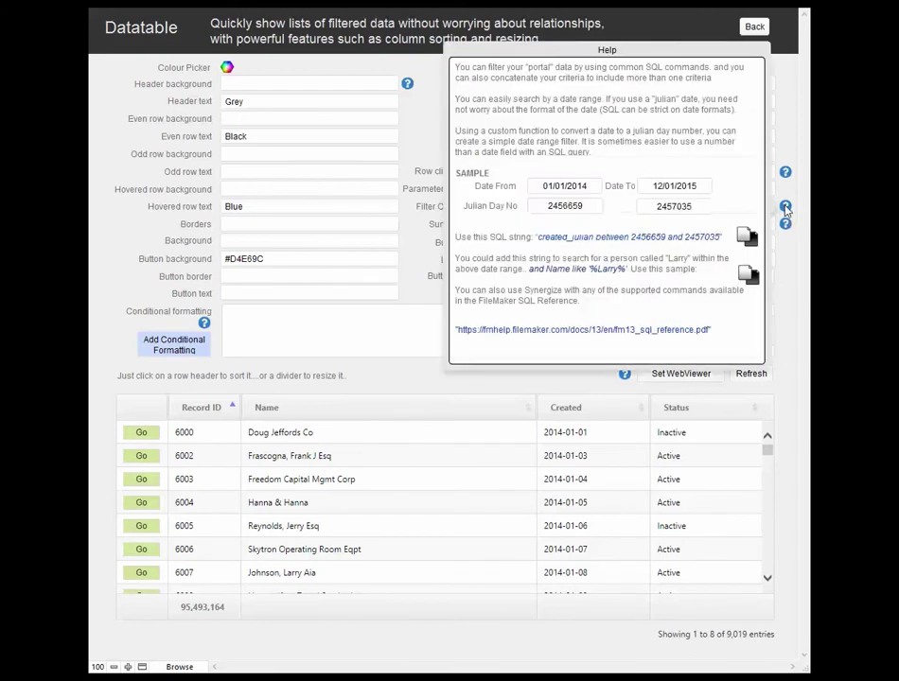
left_click(748, 241)
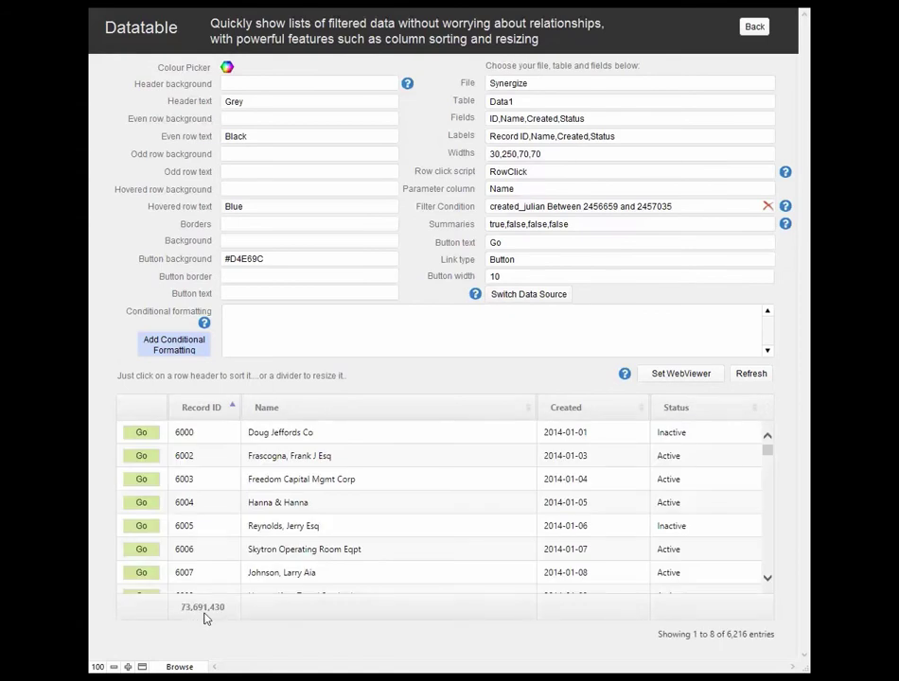
left_click(768, 208)
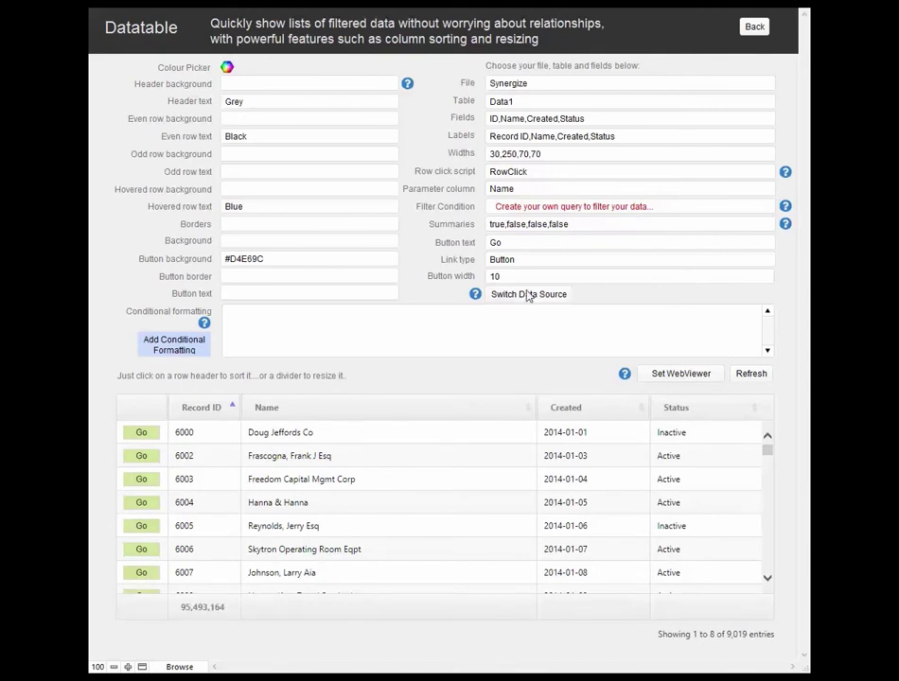
Switch back to Contacts and rename the Lastname column label to Family Name
left_click(528, 294)
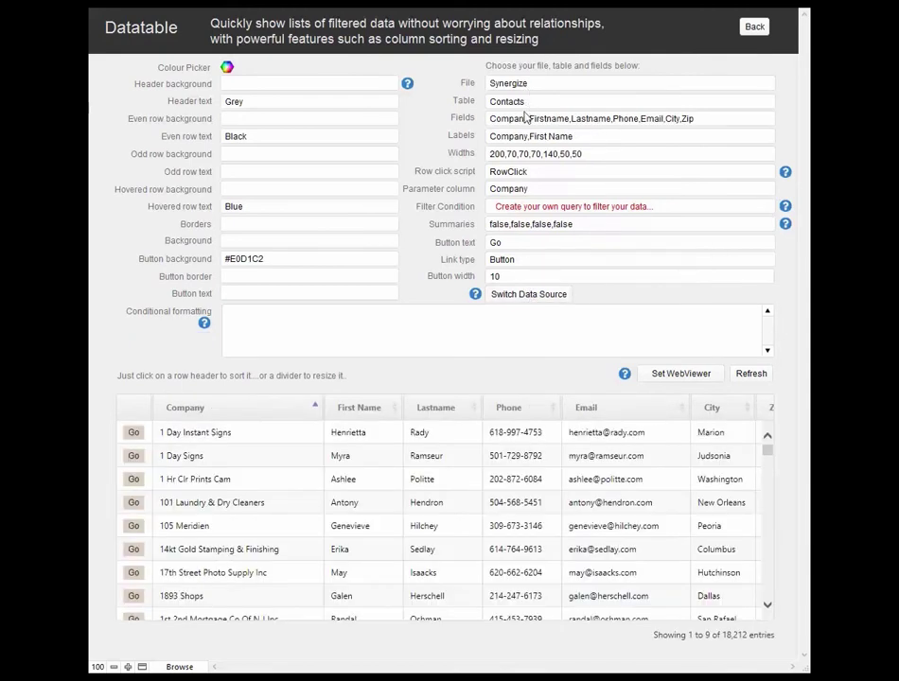
left_click(583, 137)
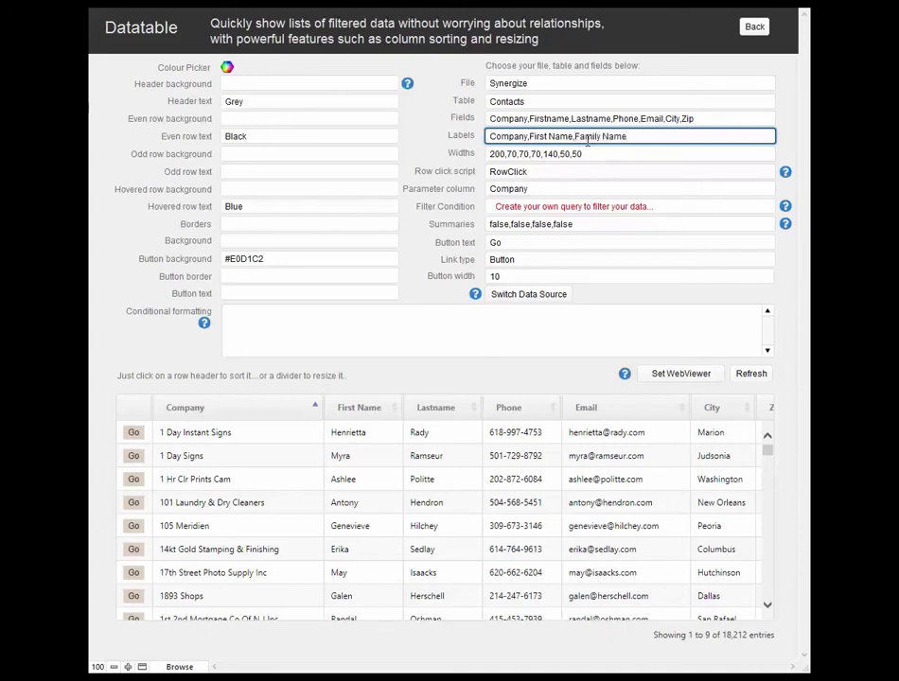
left_click(467, 368)
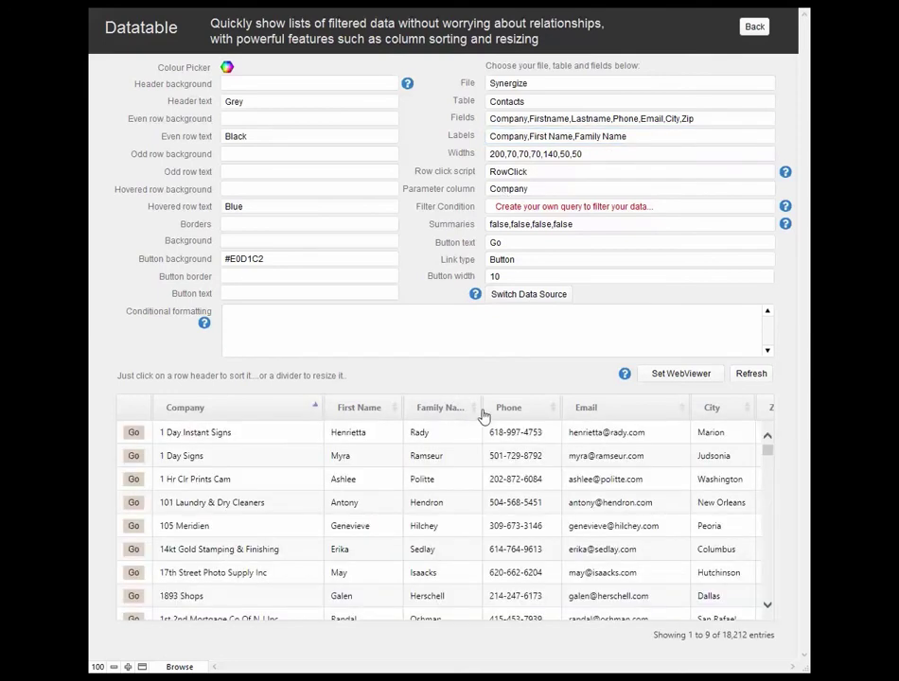
Widen the Family Name column and sort it descending, then ascending
left_click_drag(481, 408, 506, 412)
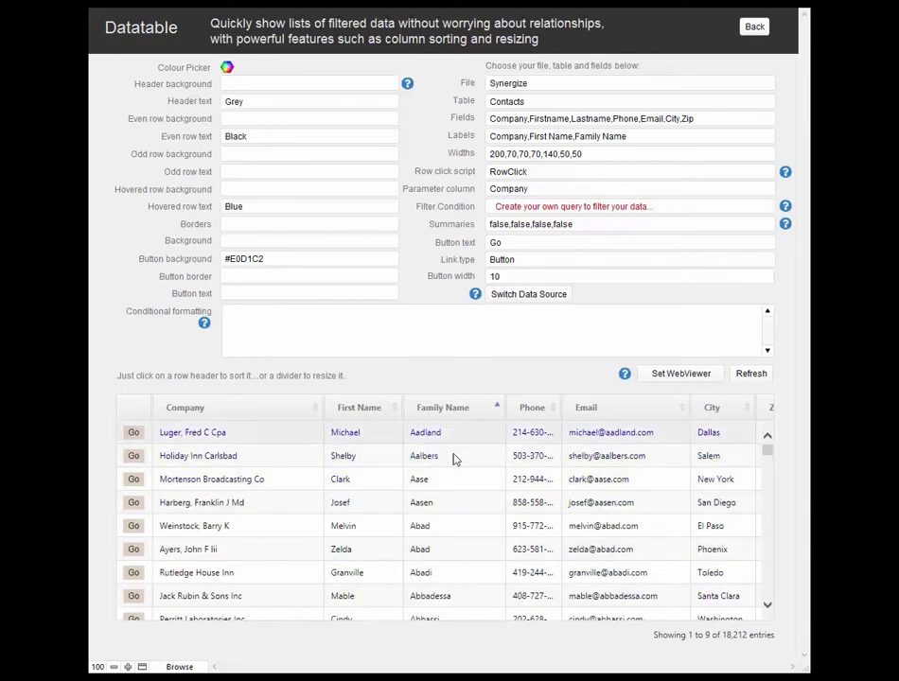
left_click(460, 407)
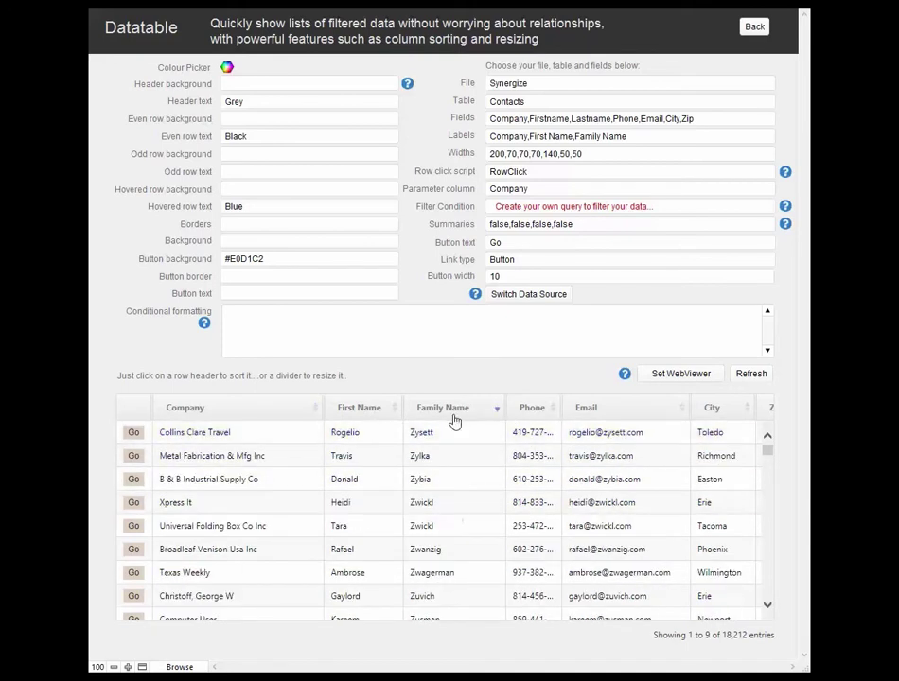
left_click(446, 411)
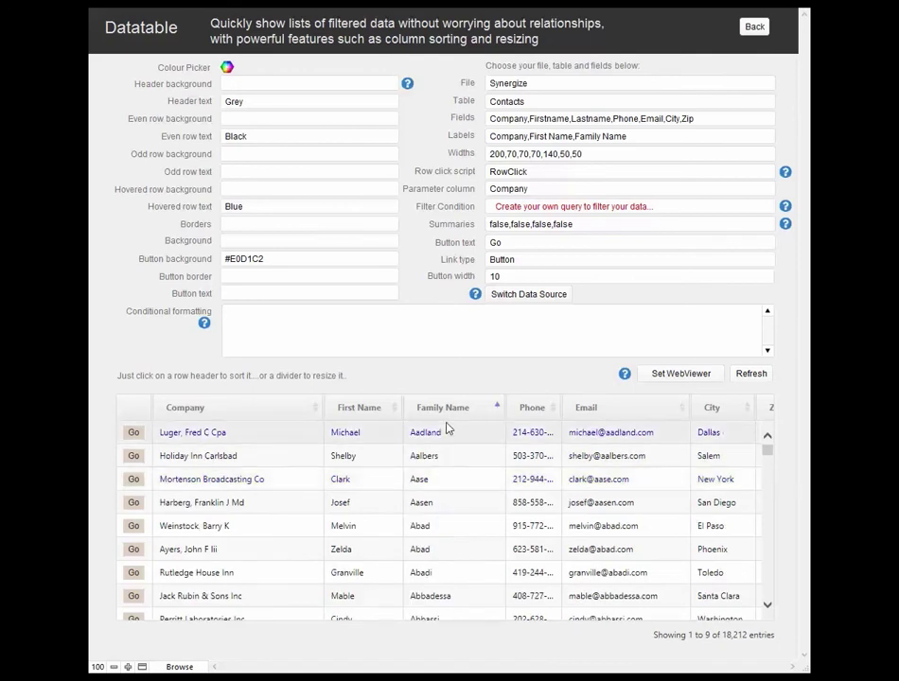
Load Contacts from the alternate source and sort by State, City, LastName, then Phone
left_click(671, 374)
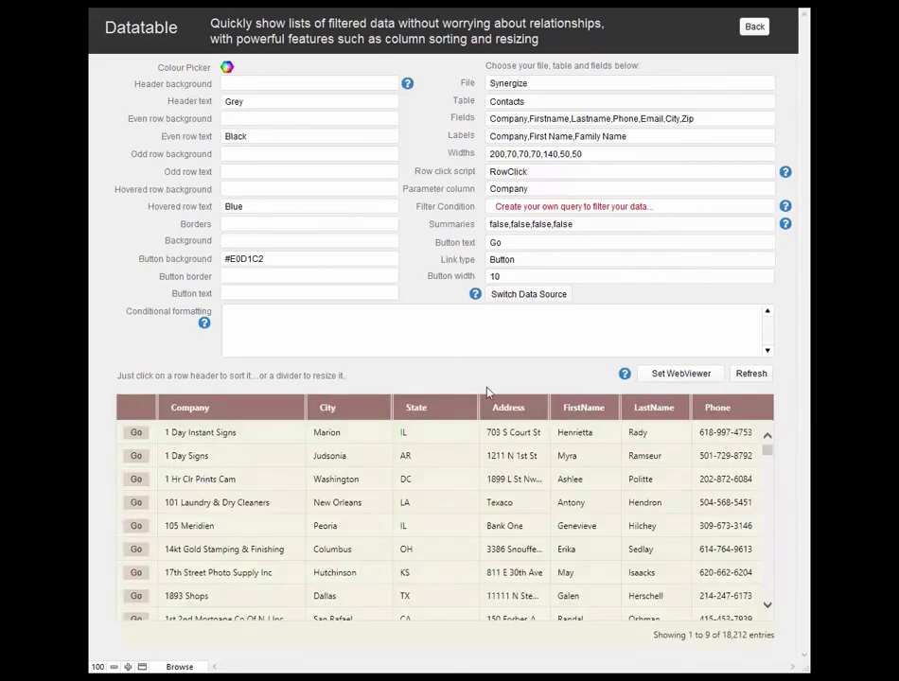
left_click(440, 417)
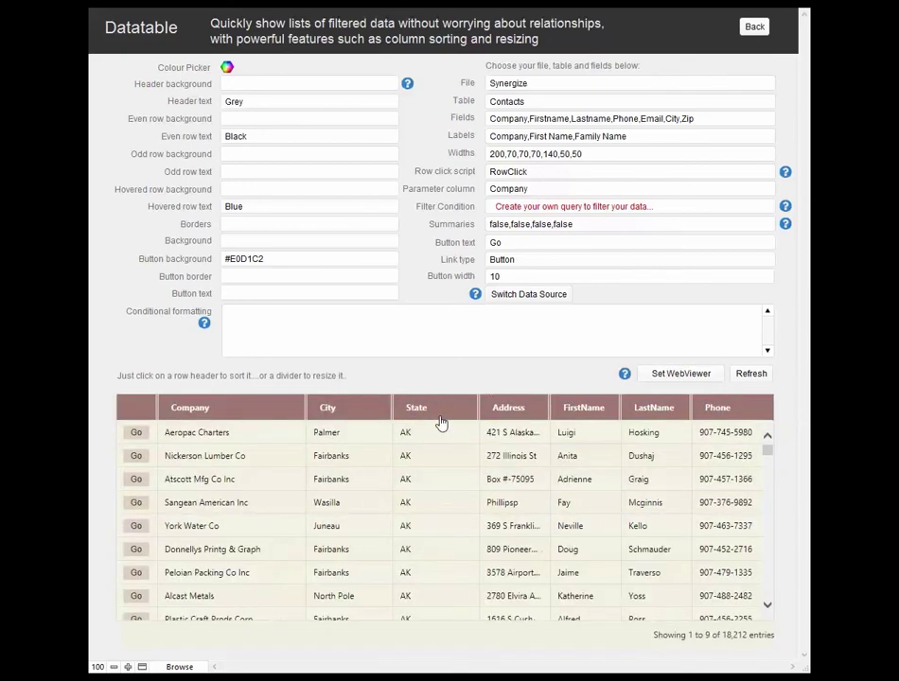
left_click(440, 423)
left_click(367, 410)
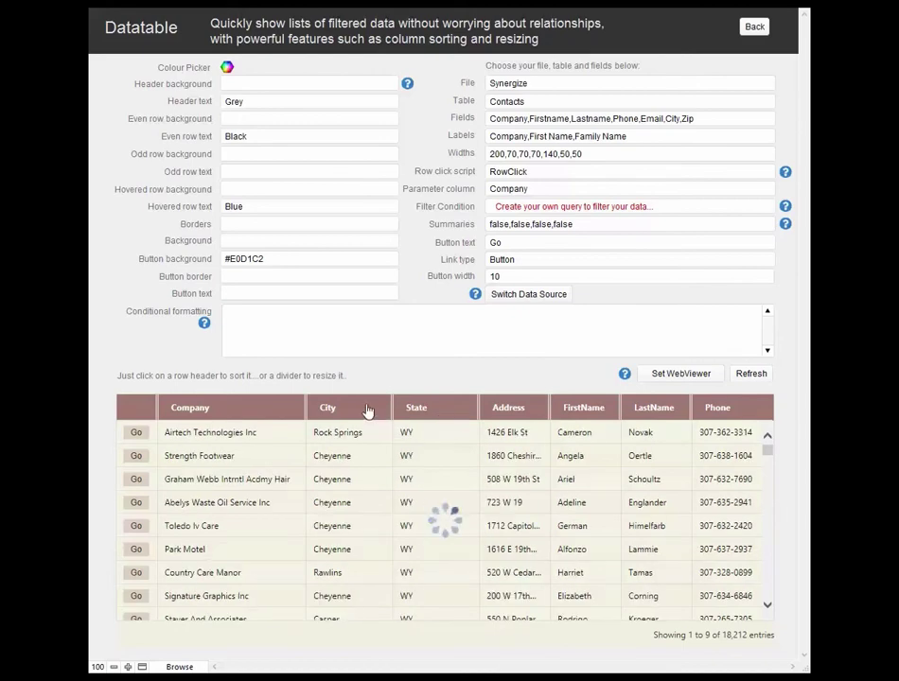
left_click(367, 411)
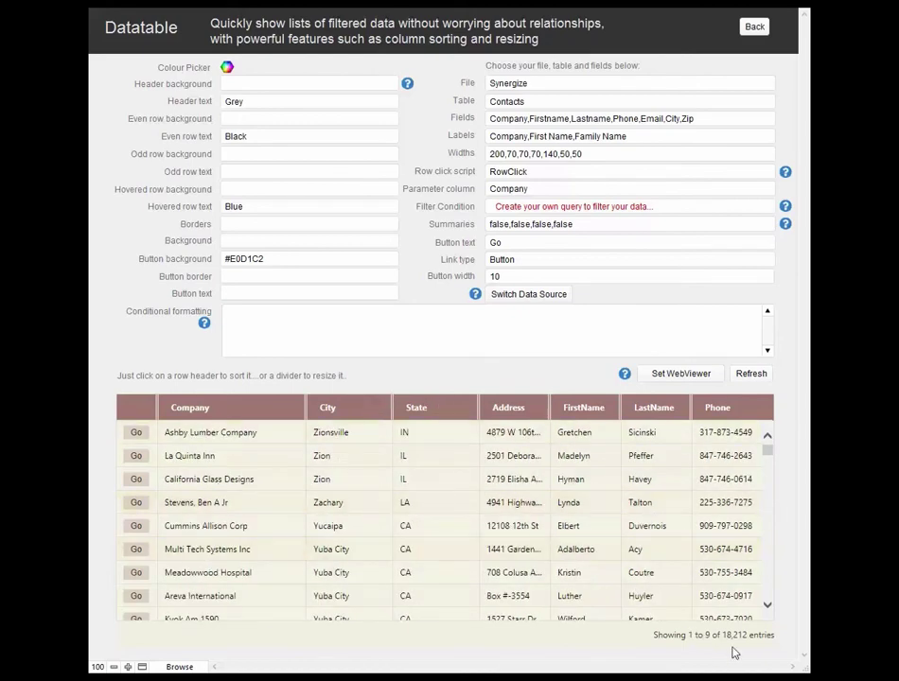
left_click(659, 416)
left_click(719, 409)
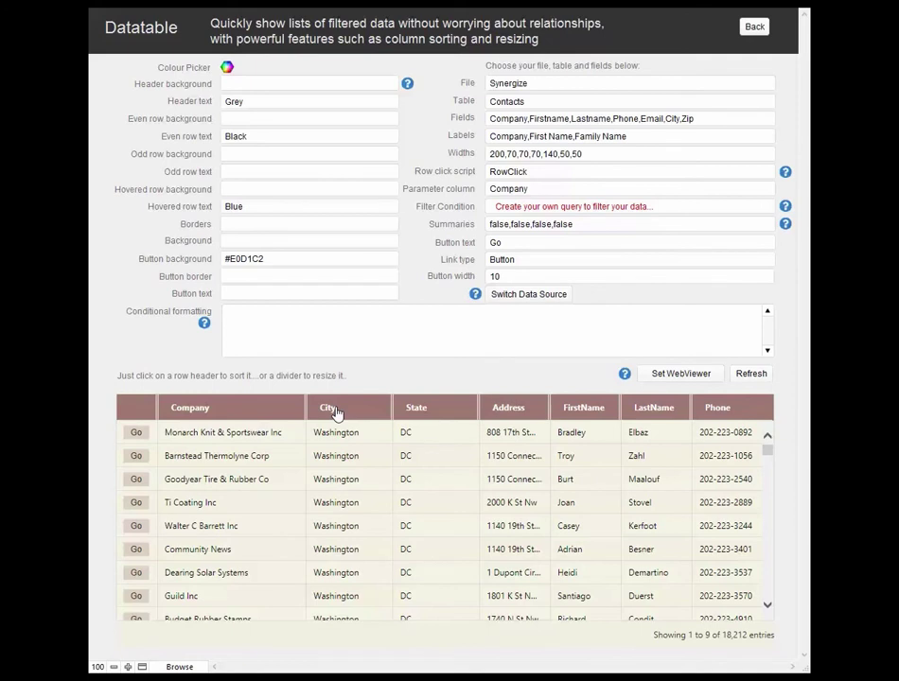
Leave the displayed fields list unchanged and reload the Contacts table
left_click(679, 119)
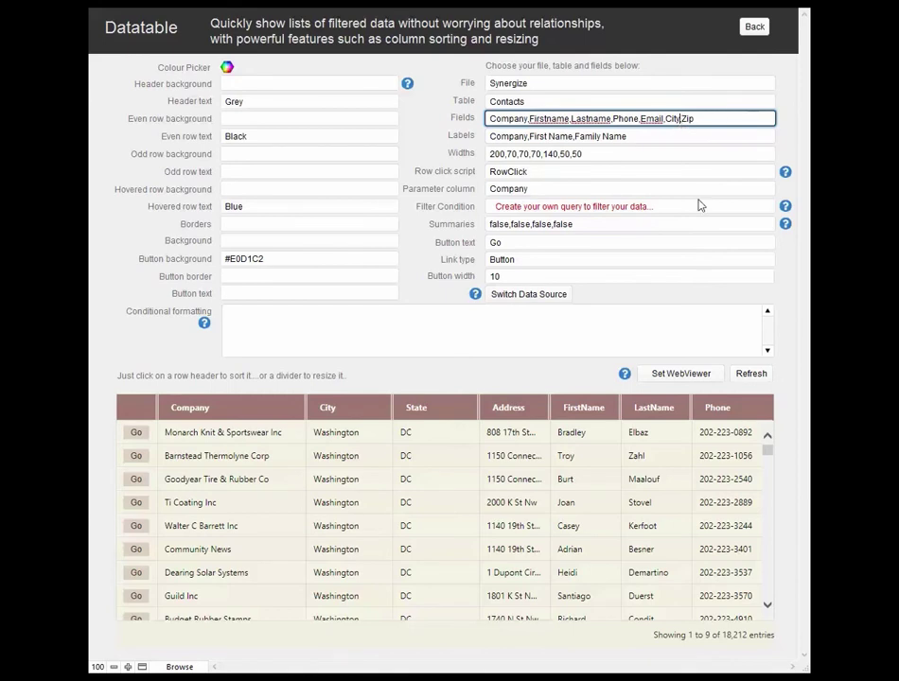
left_click(659, 391)
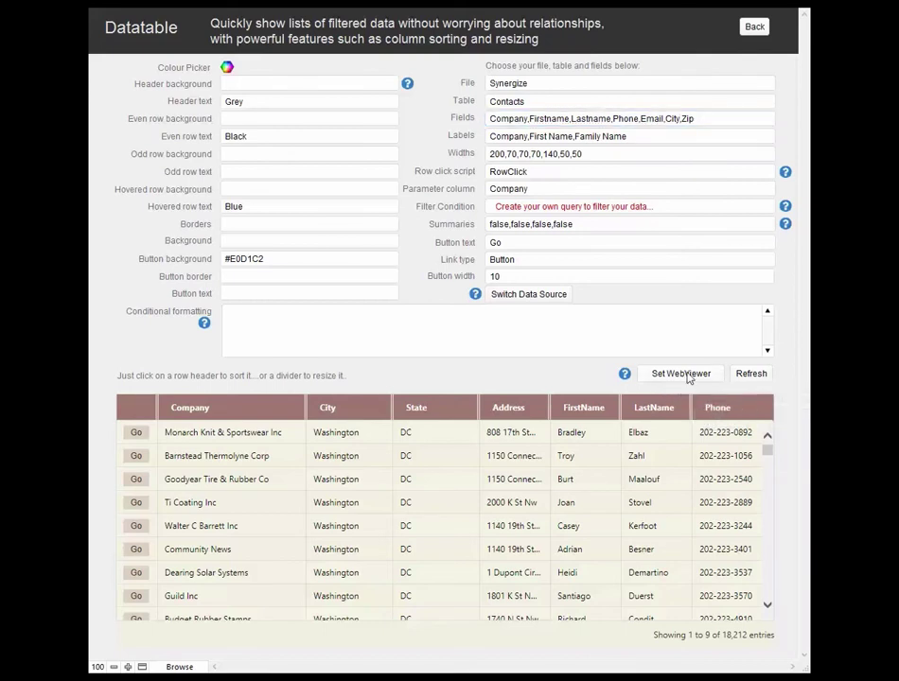
left_click(743, 374)
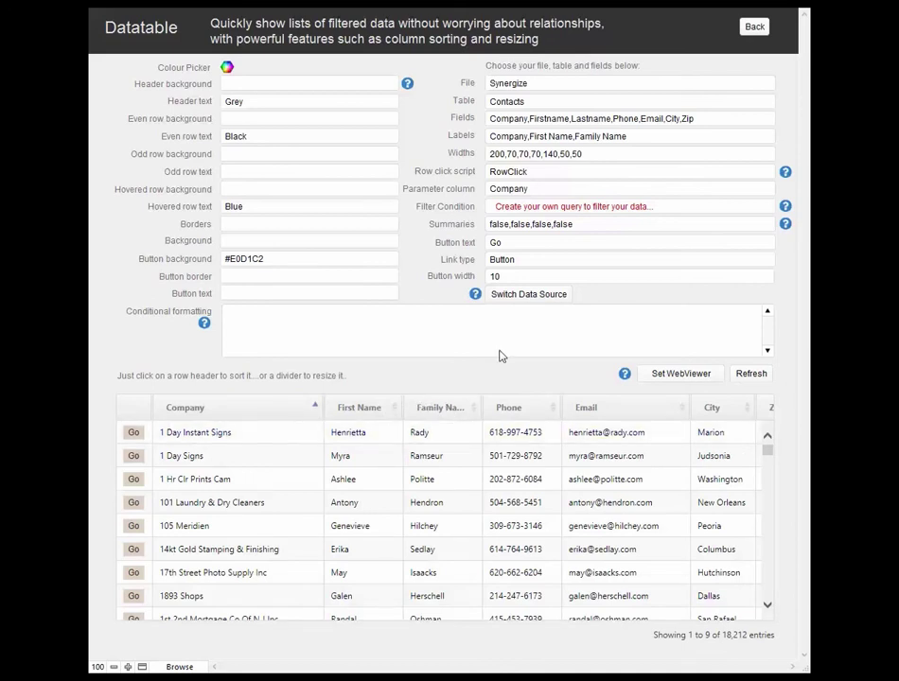
left_click(604, 120)
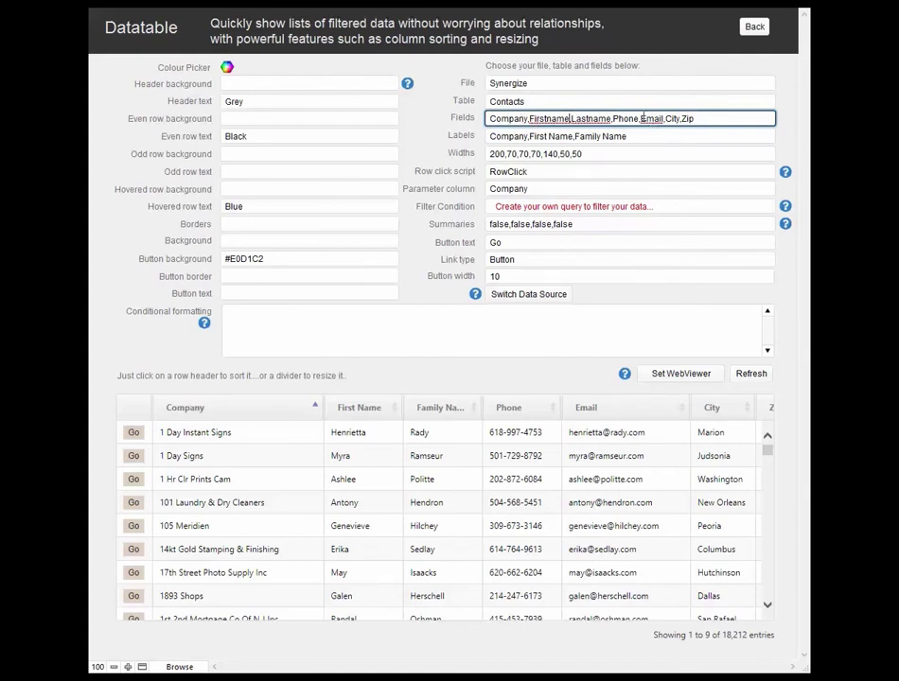
left_click(645, 137)
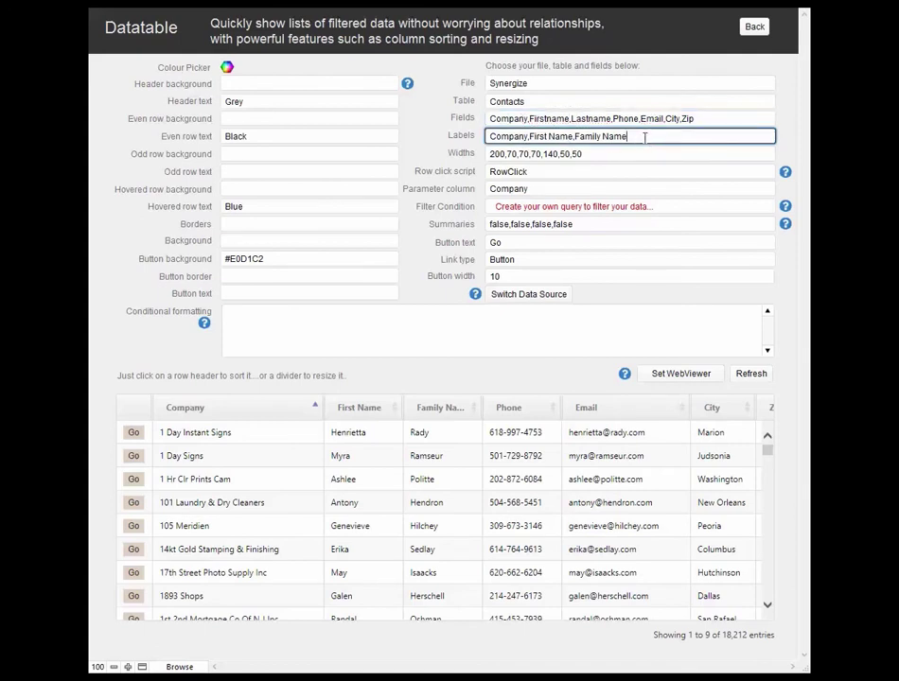
left_click(621, 156)
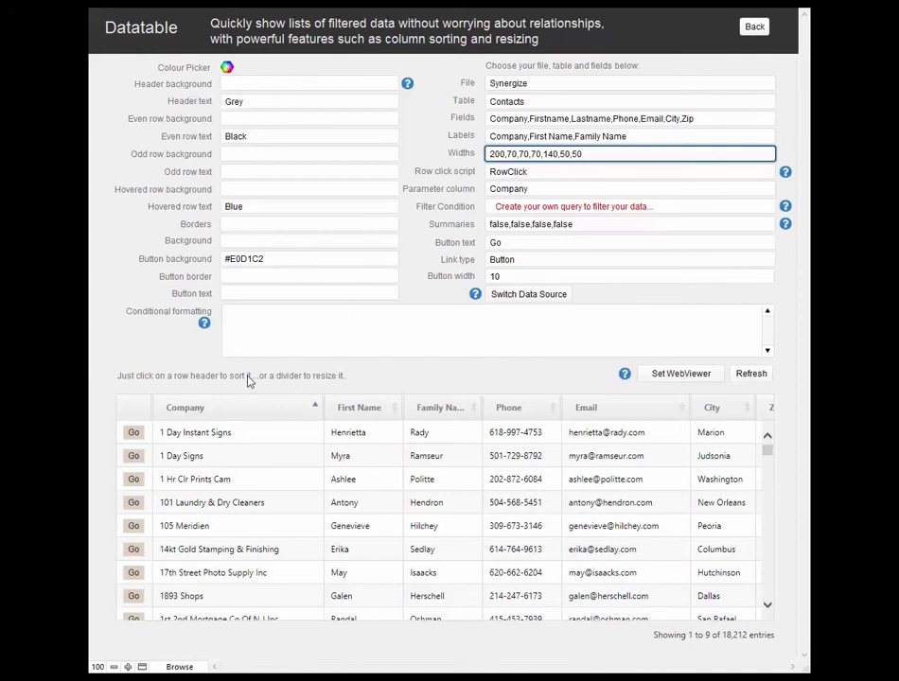
left_click(134, 482)
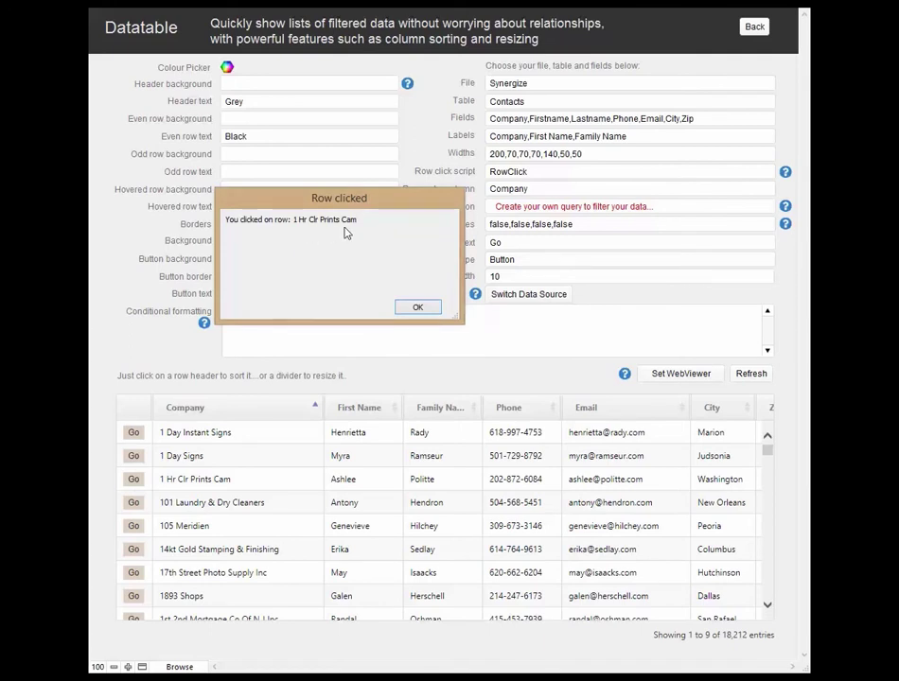
left_click(418, 311)
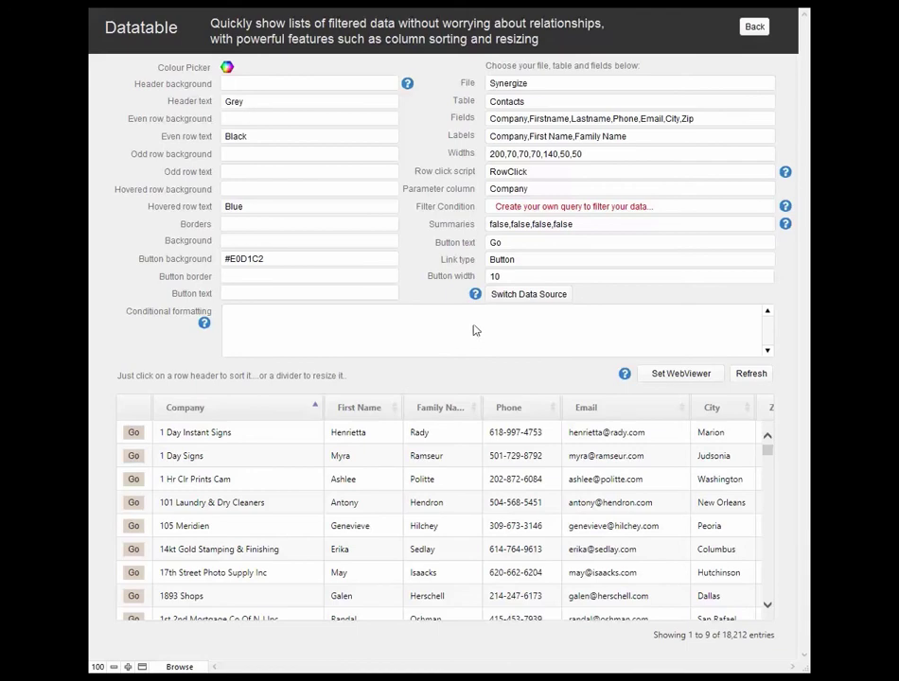
left_click(768, 460)
left_click_drag(768, 463, 763, 512)
scroll(512, 533, "down", 12)
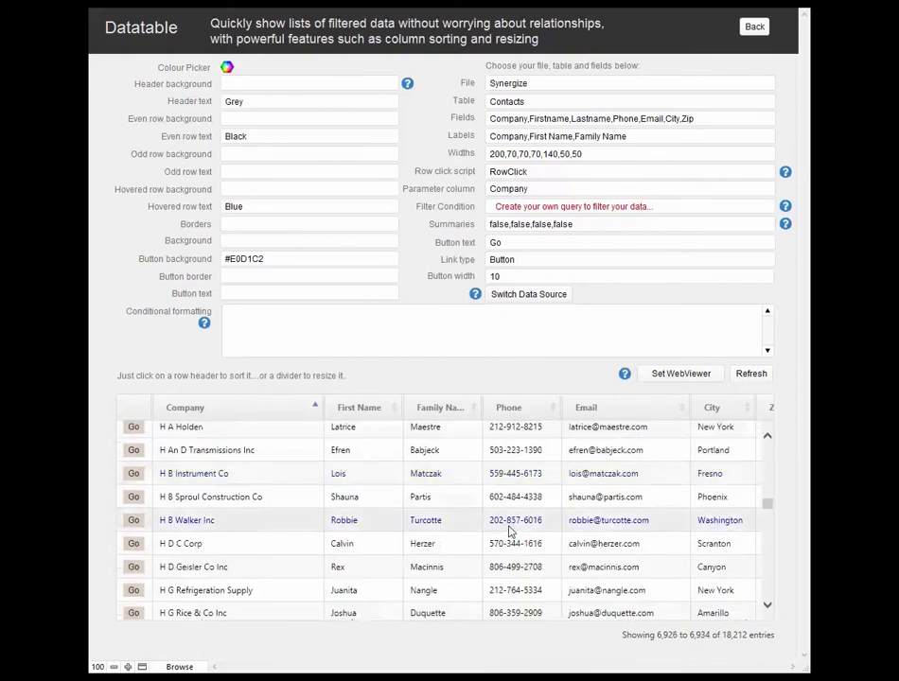
scroll(510, 511, "up", 12)
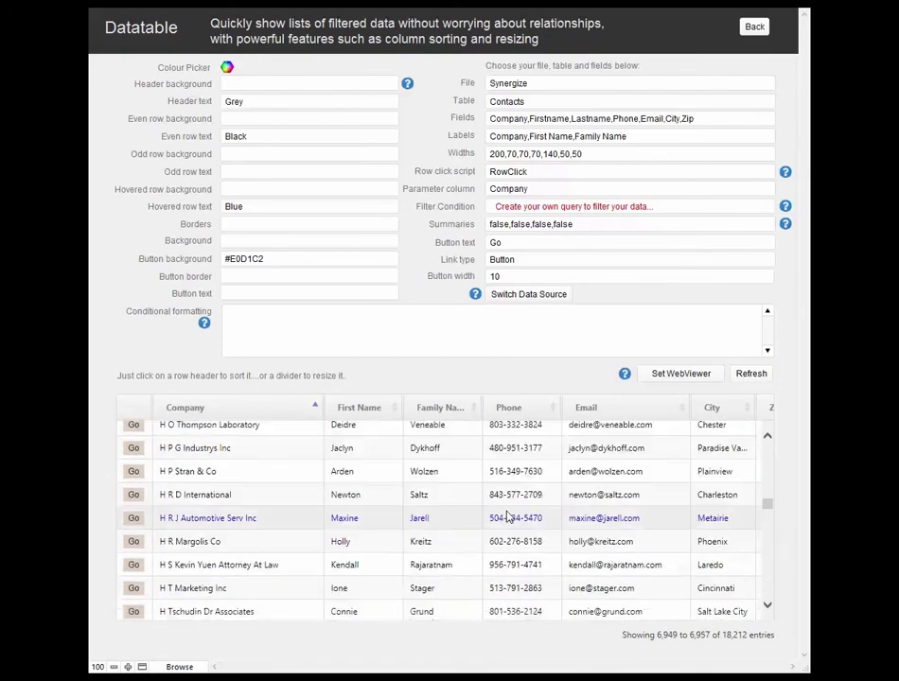
left_click_drag(766, 505, 767, 449)
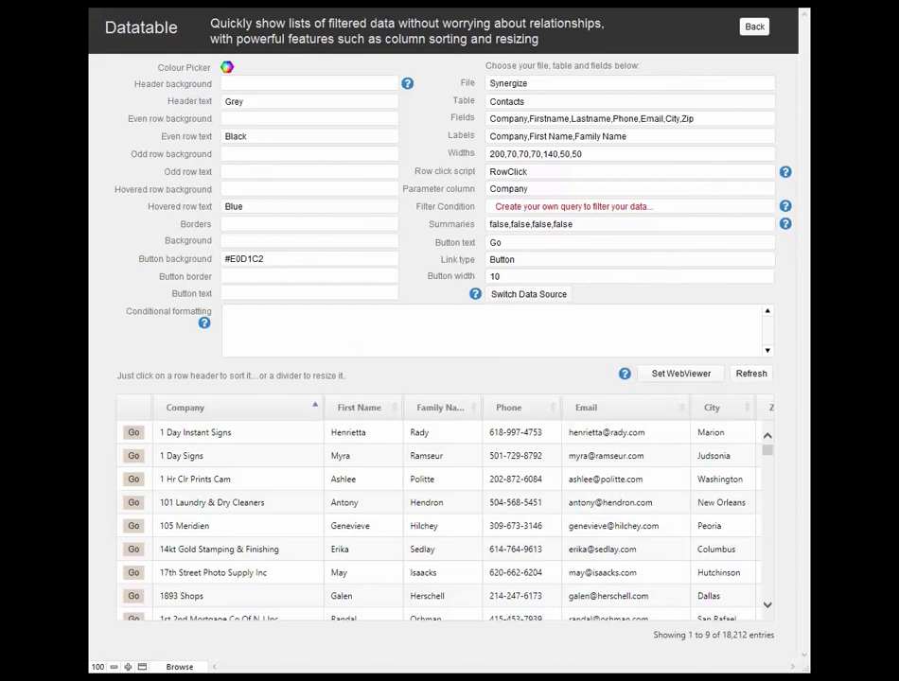
key("ctrl+shift+d")
left_click_drag(423, 56, 526, 68)
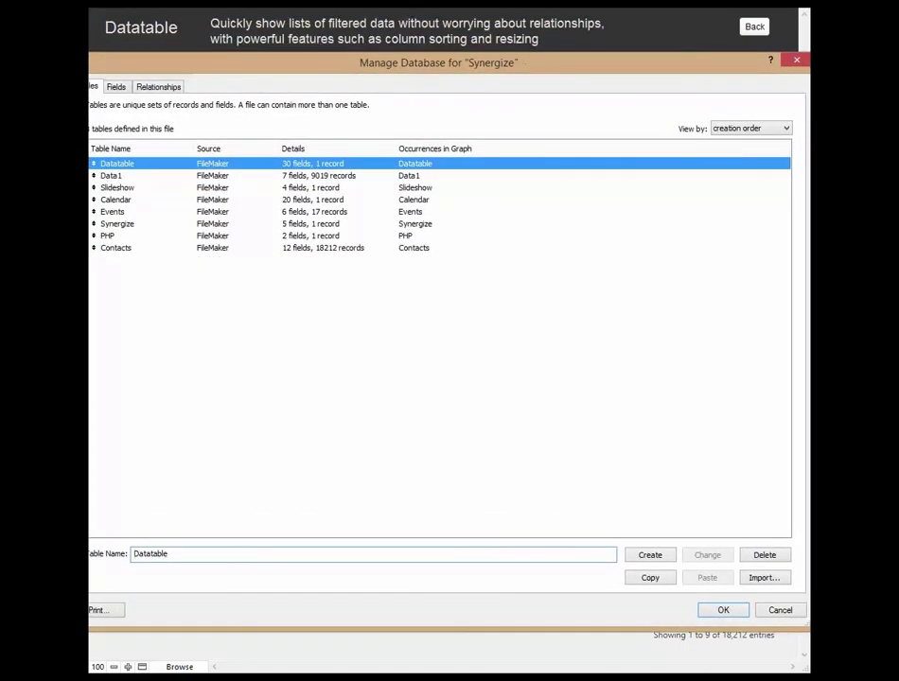
left_click_drag(89, 54, 147, 54)
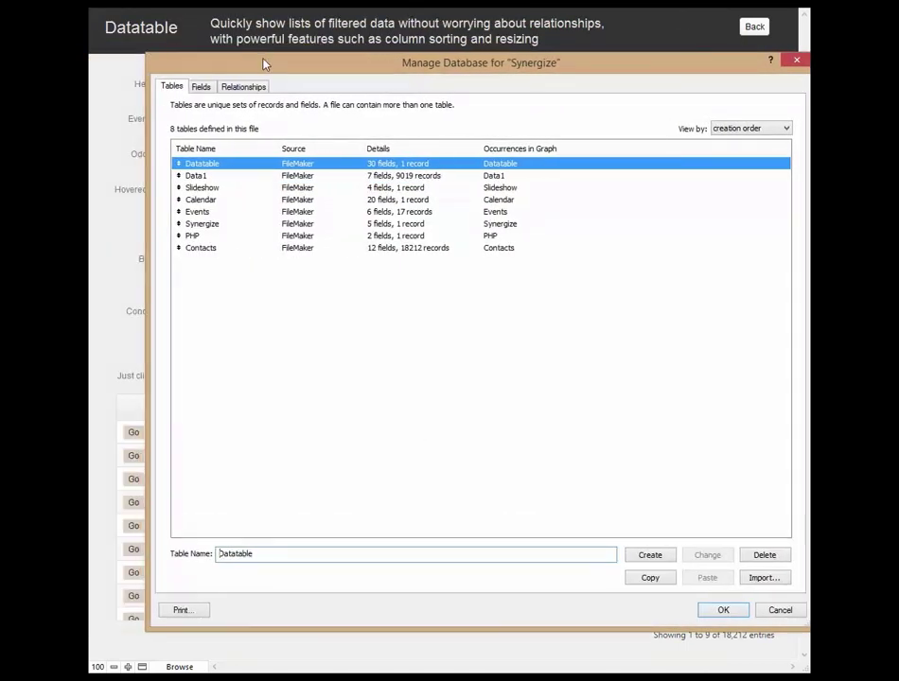
left_click_drag(238, 66, 183, 58)
left_click(189, 78)
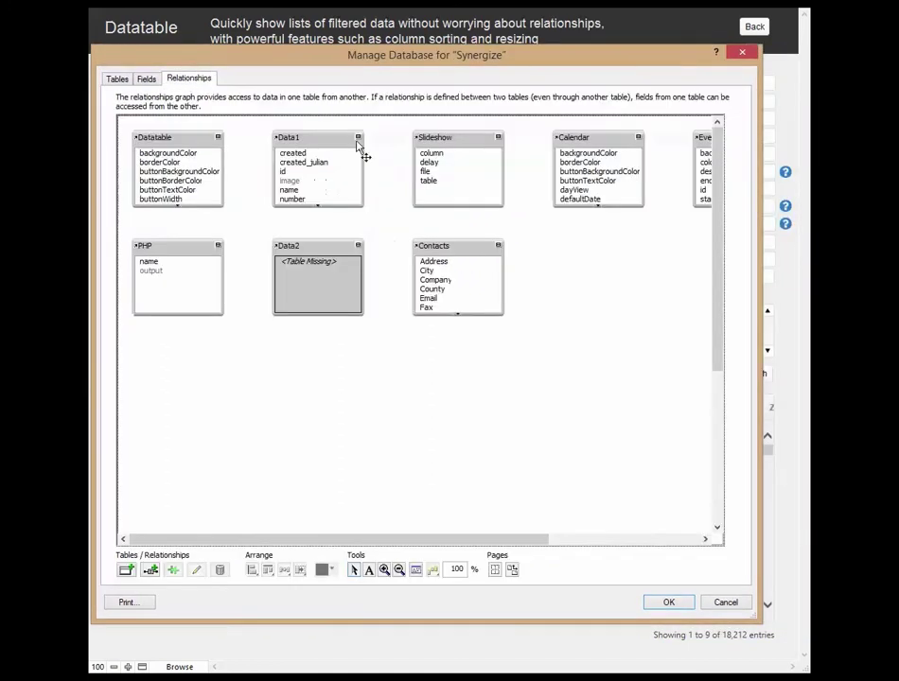
left_click(310, 253)
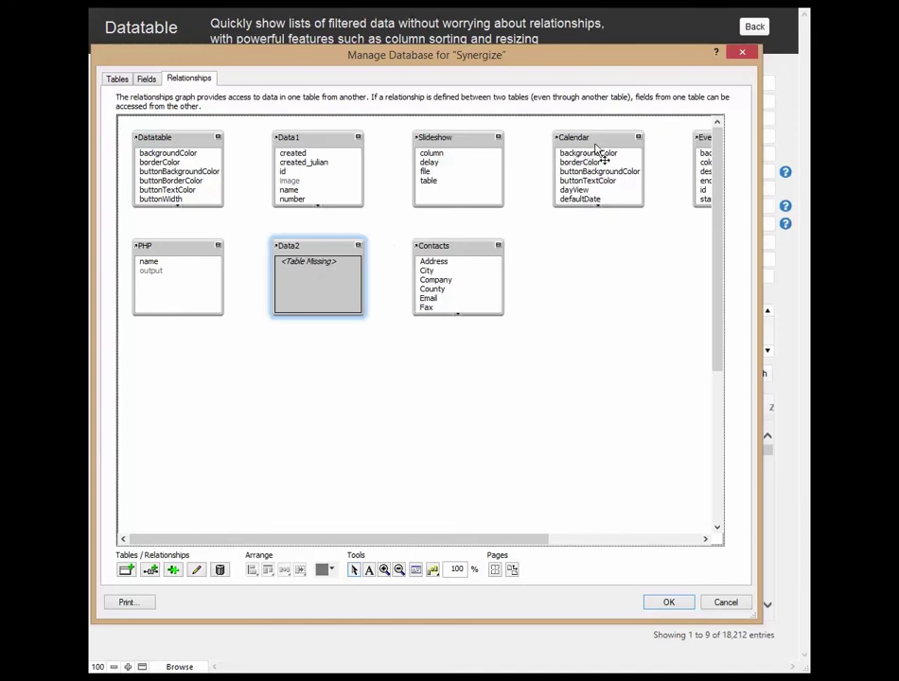
left_click_drag(712, 336, 681, 301)
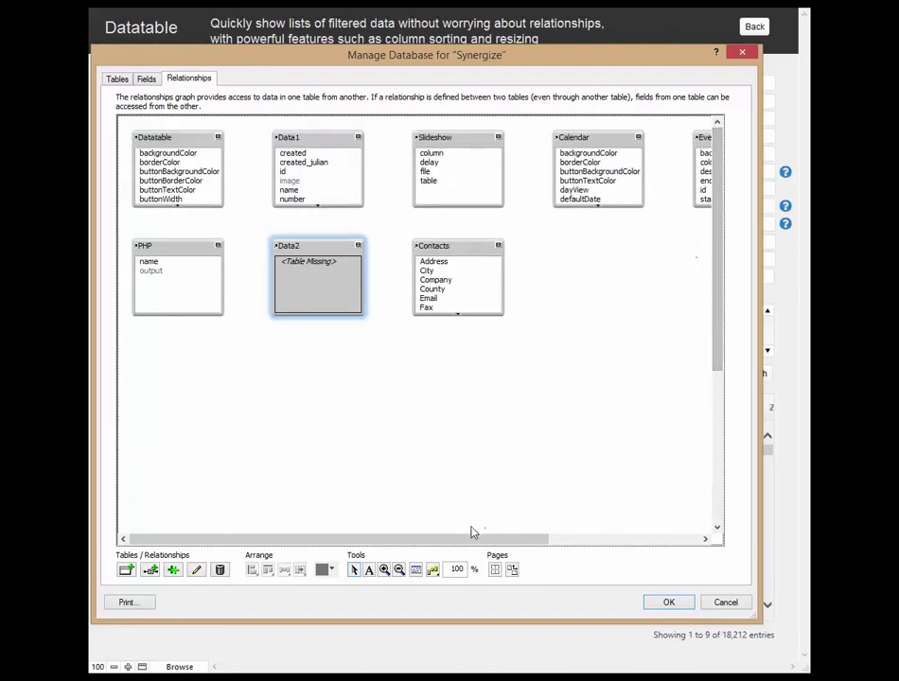
left_click_drag(472, 541, 624, 547)
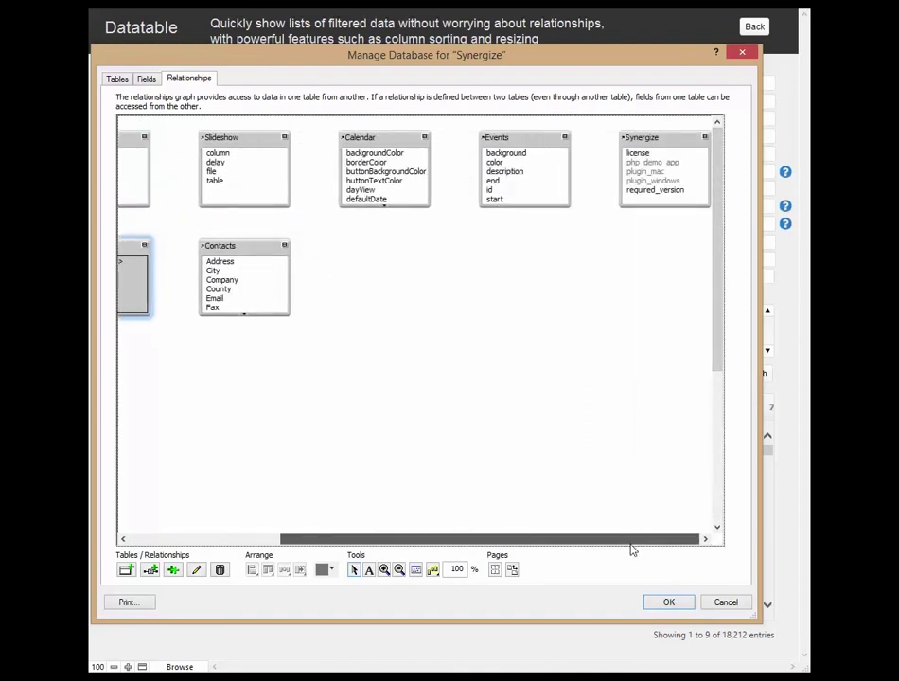
left_click(744, 53)
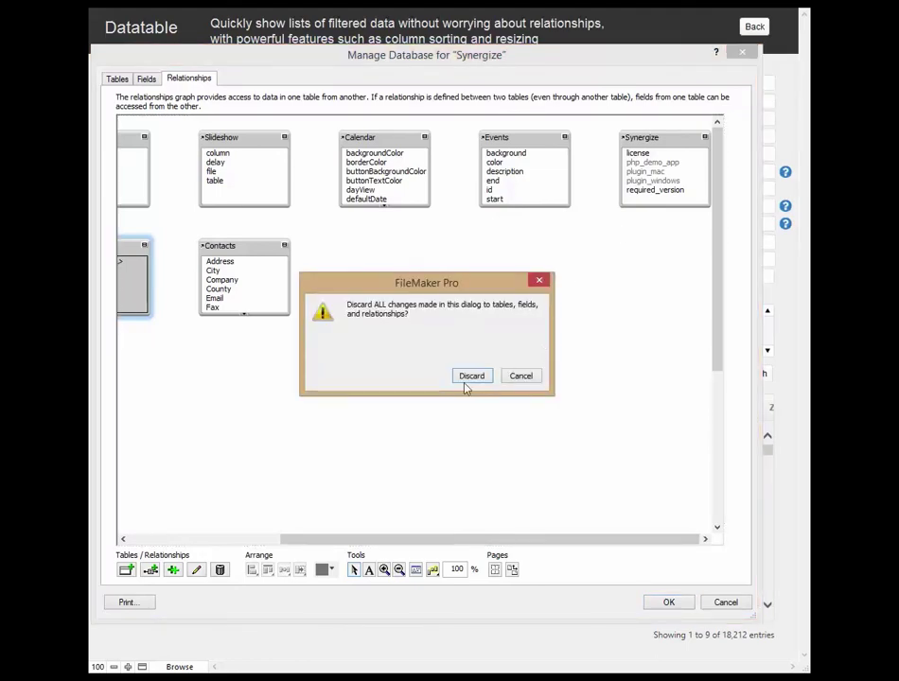
left_click(470, 377)
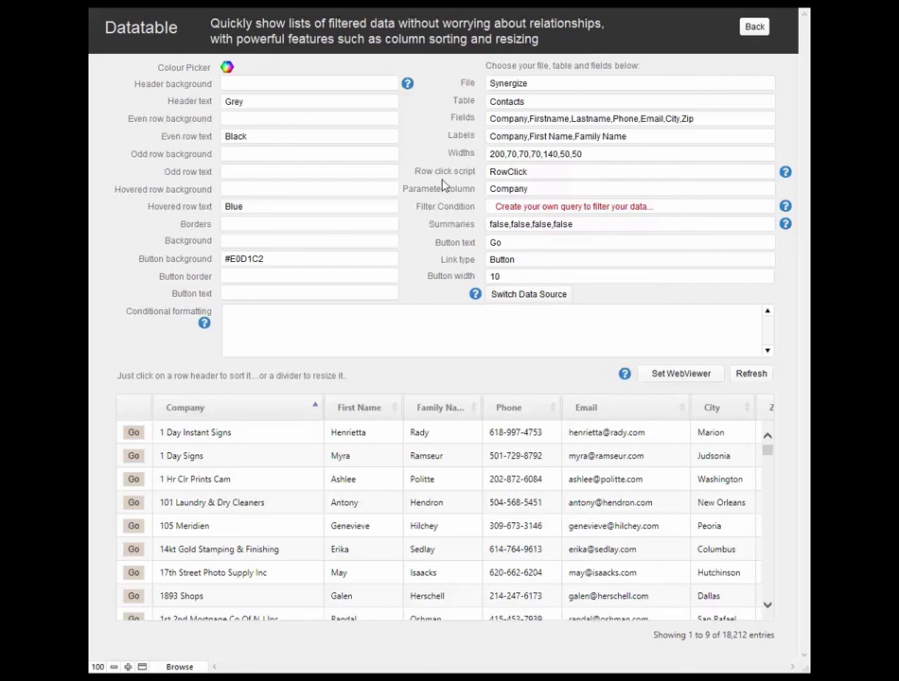
Sort the contacts by Company Z to A, then return to the Synergize home page
left_click(264, 416)
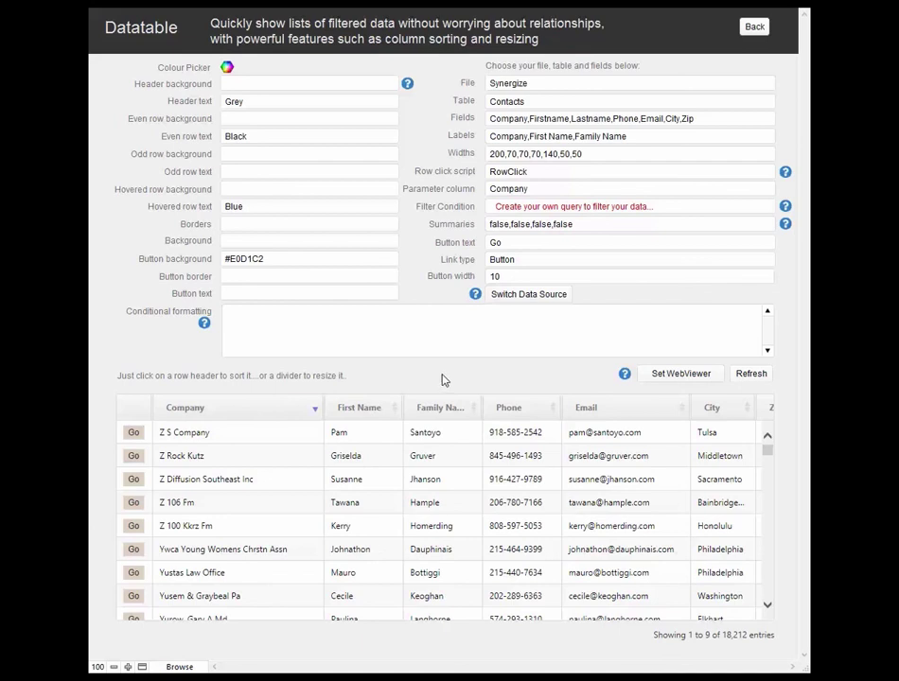
left_click(754, 29)
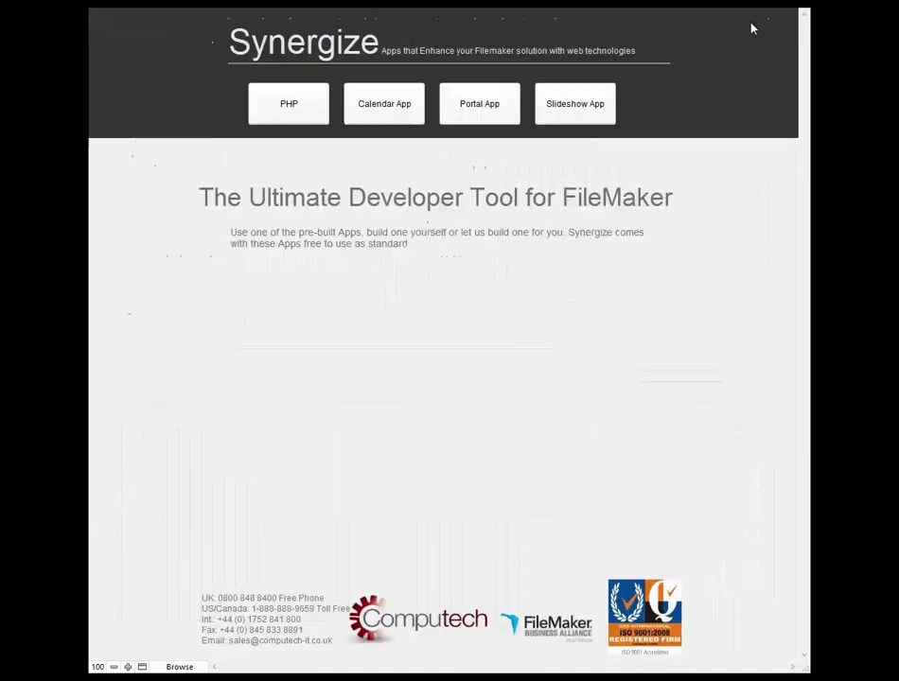